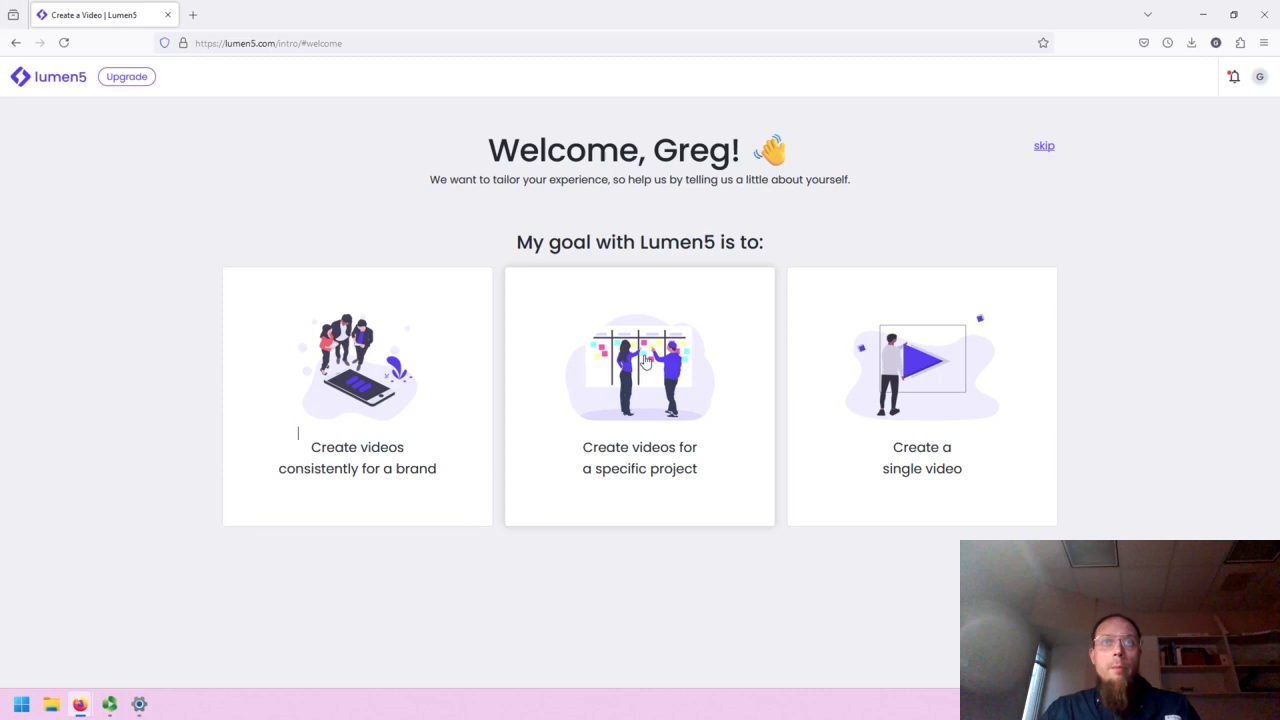
Answer the goal question by choosing to create a single video.
click(889, 390)
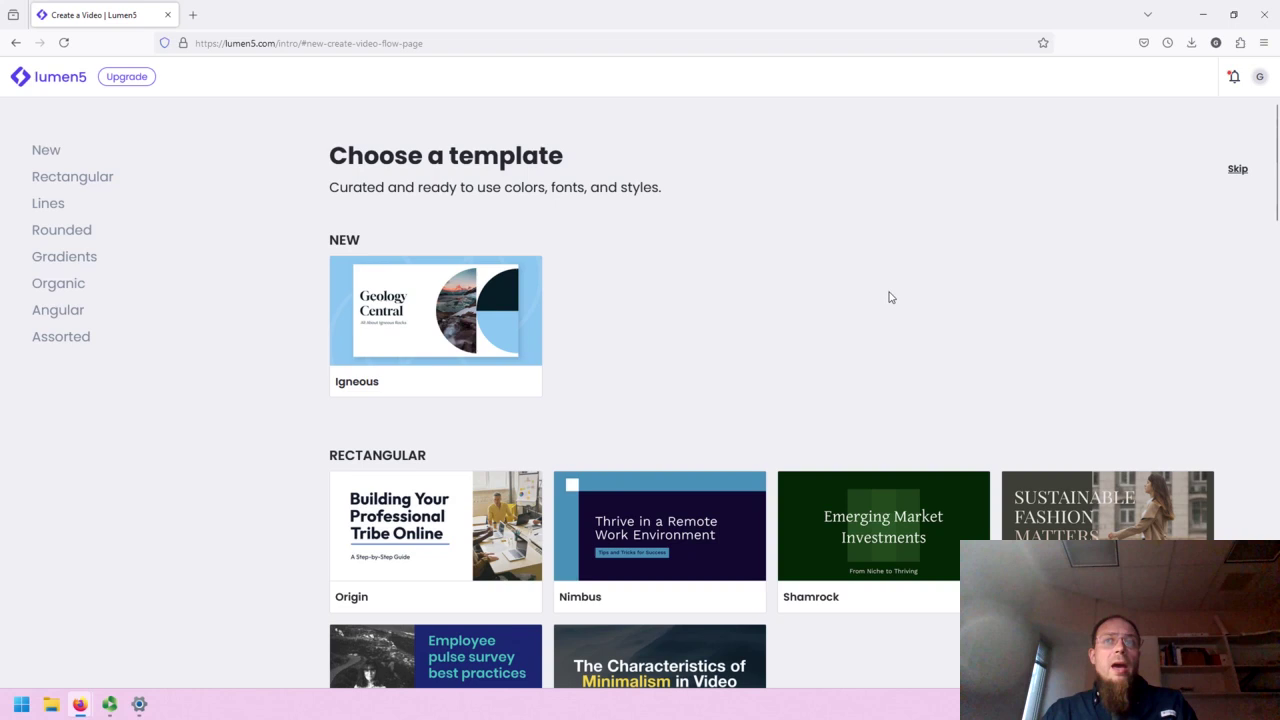
scroll(889, 295, down, 1)
scroll(890, 298, up, 1)
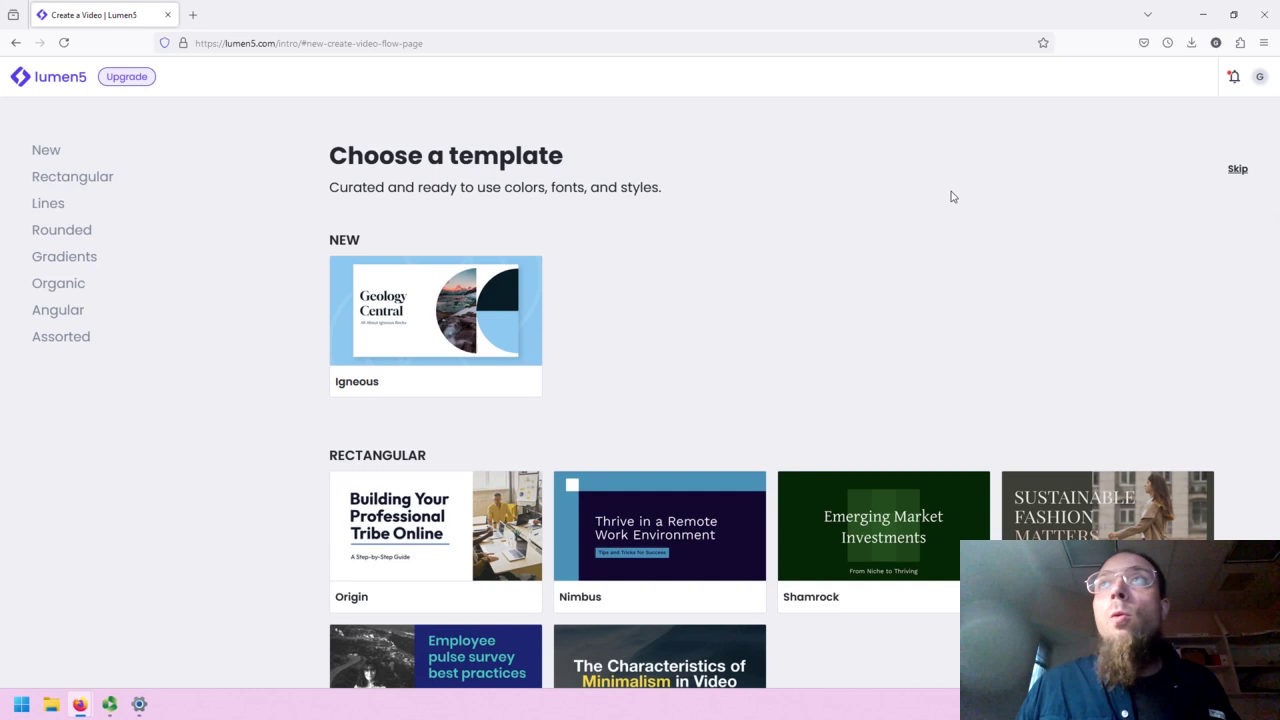
Browse the product update and activity notifications, then close the notifications panel.
click(1236, 78)
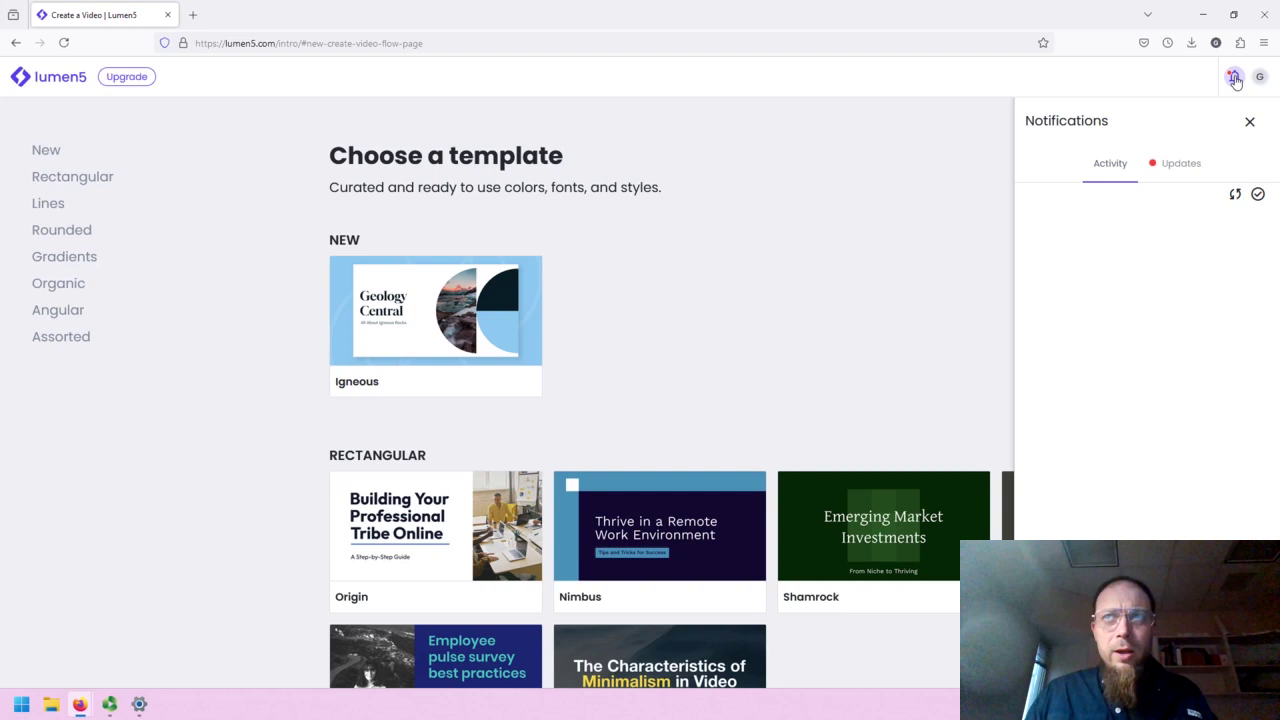
click(1179, 170)
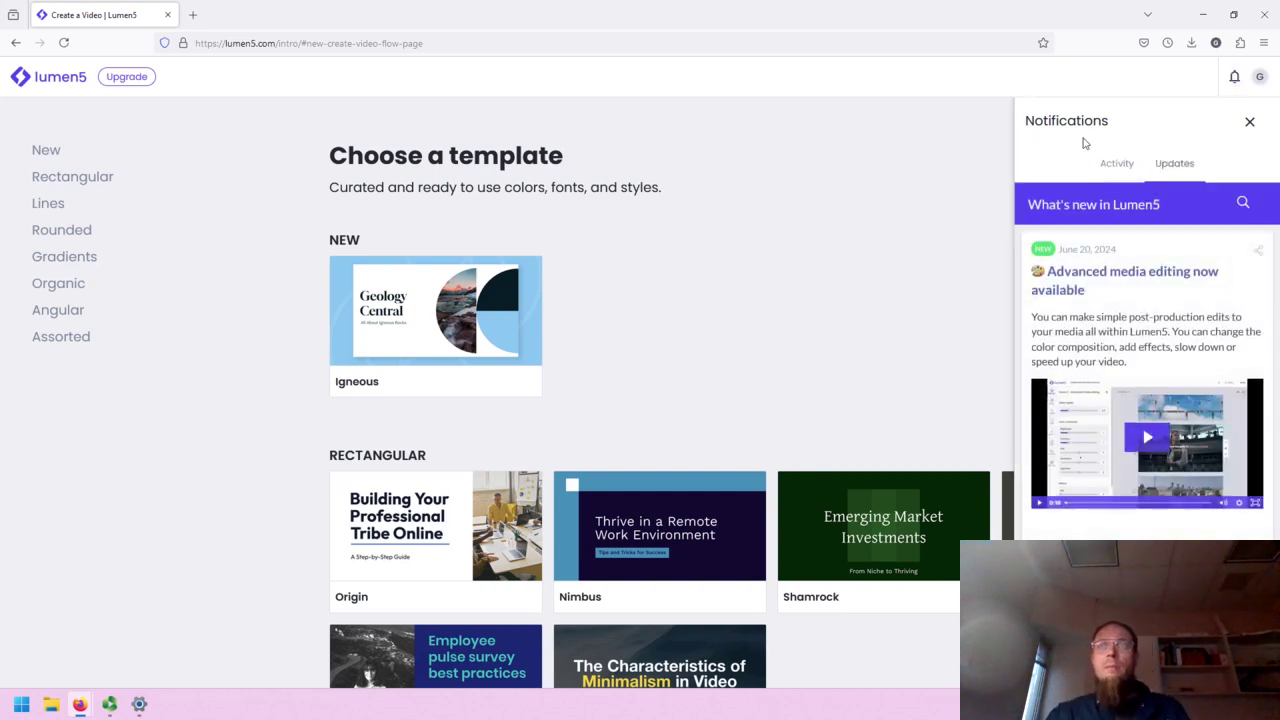
click(1093, 172)
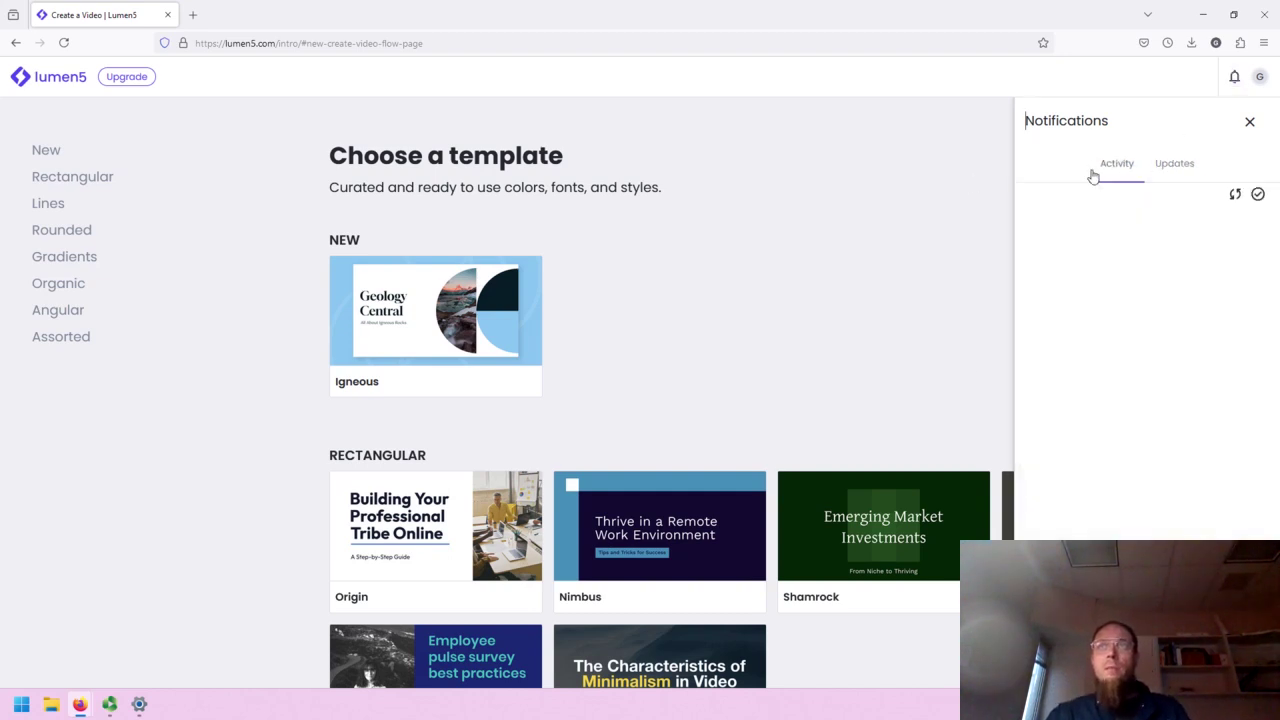
click(1186, 162)
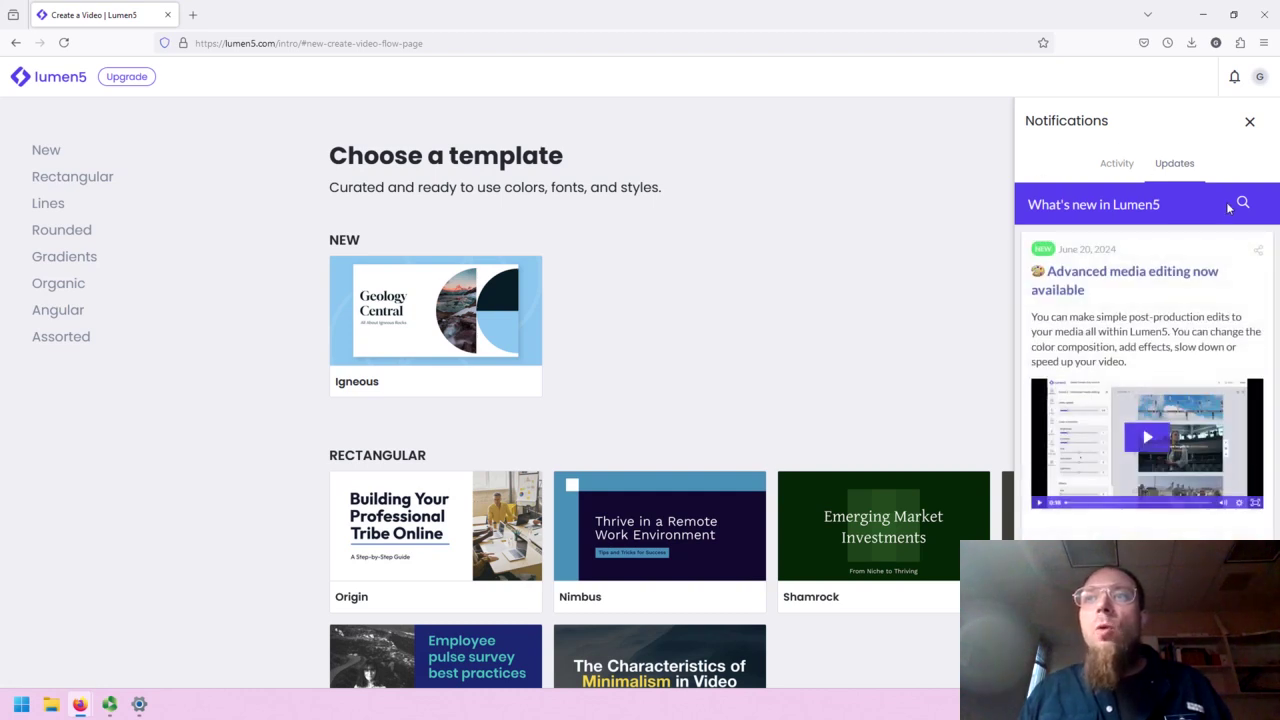
click(1249, 122)
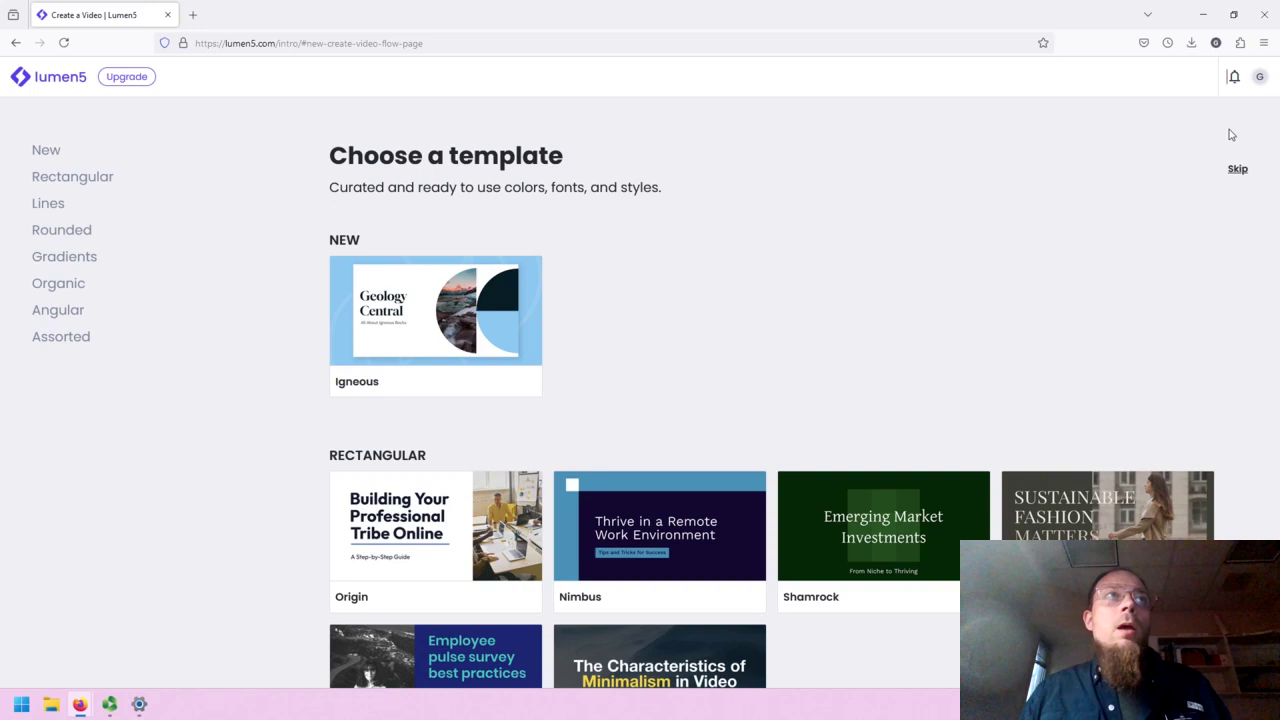
Scroll down through the Rectangular template gallery.
click(752, 248)
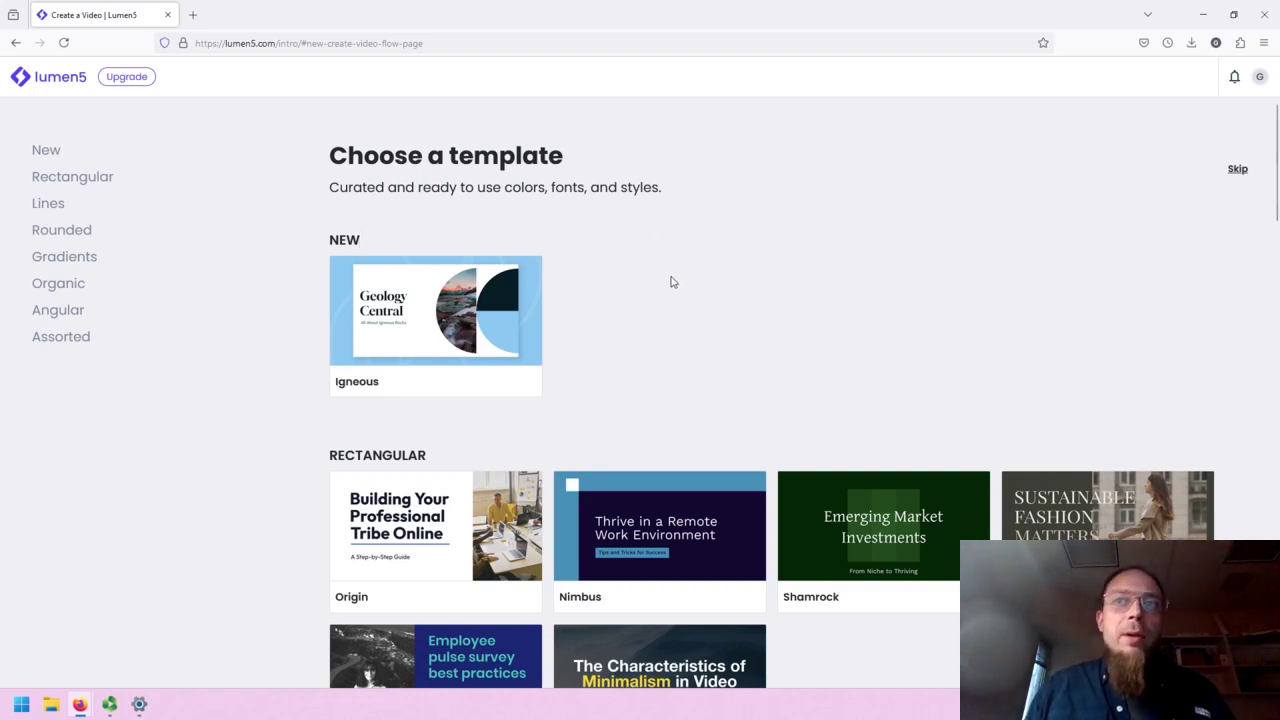
scroll(672, 282, down, 1)
scroll(672, 282, down, 1)
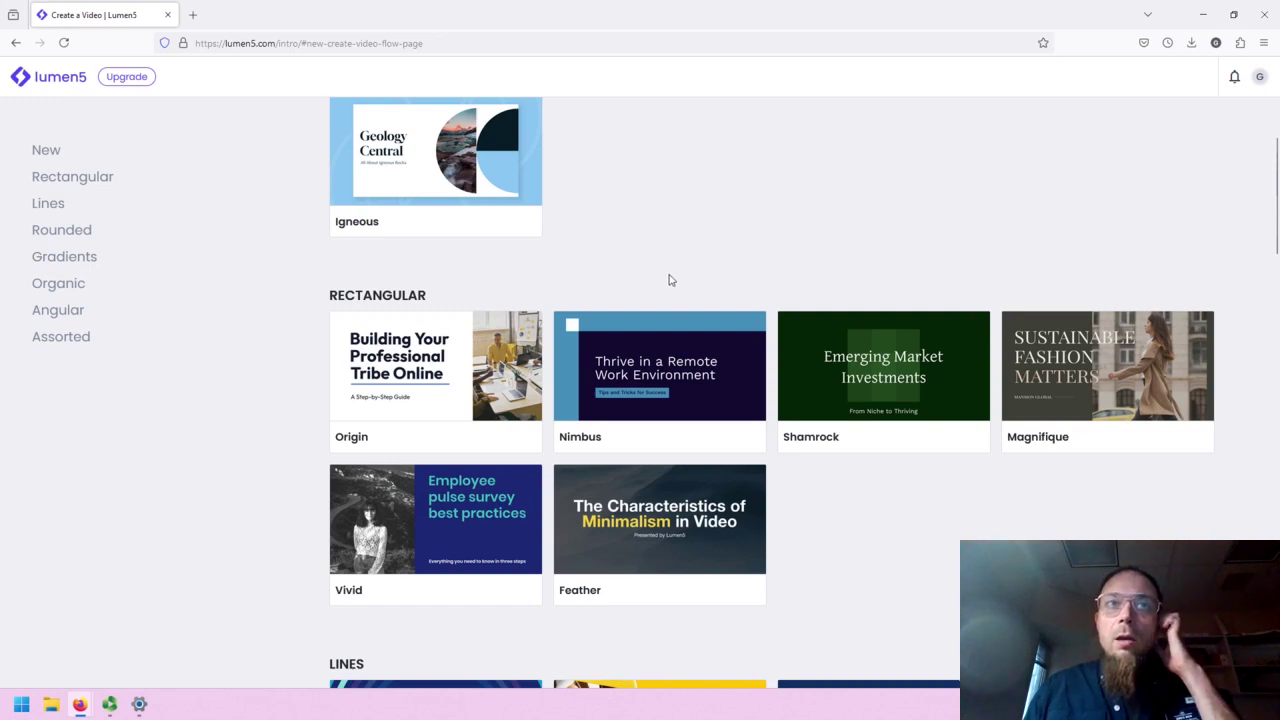
mouse_move(435, 375)
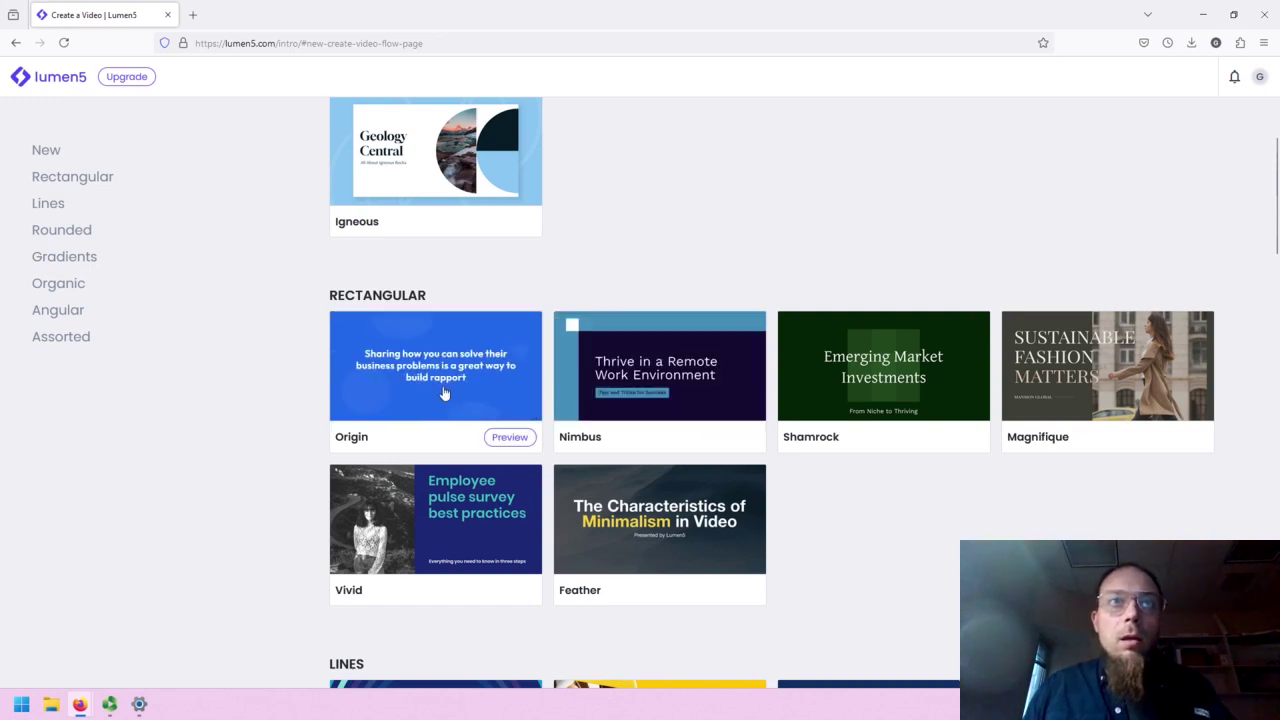
Preview the Origin template in 1:1 and 9:16 formats, ending back on 16:9.
click(444, 395)
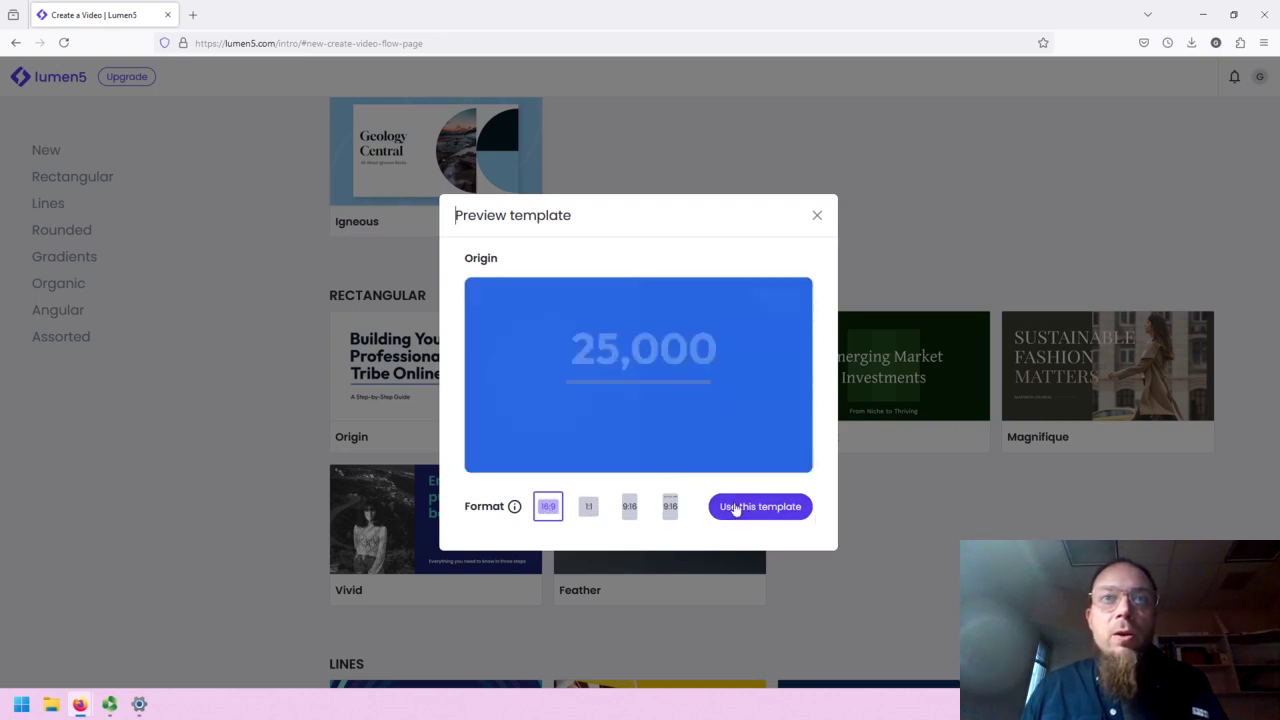
click(589, 508)
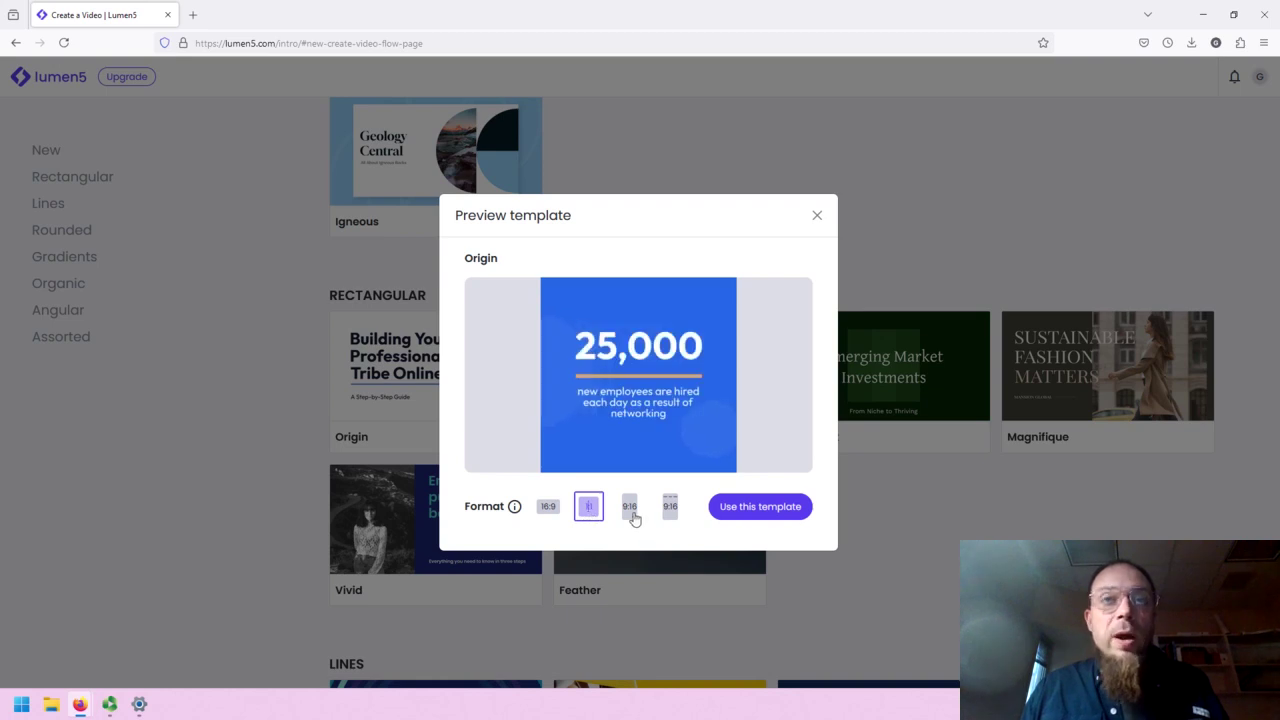
click(630, 510)
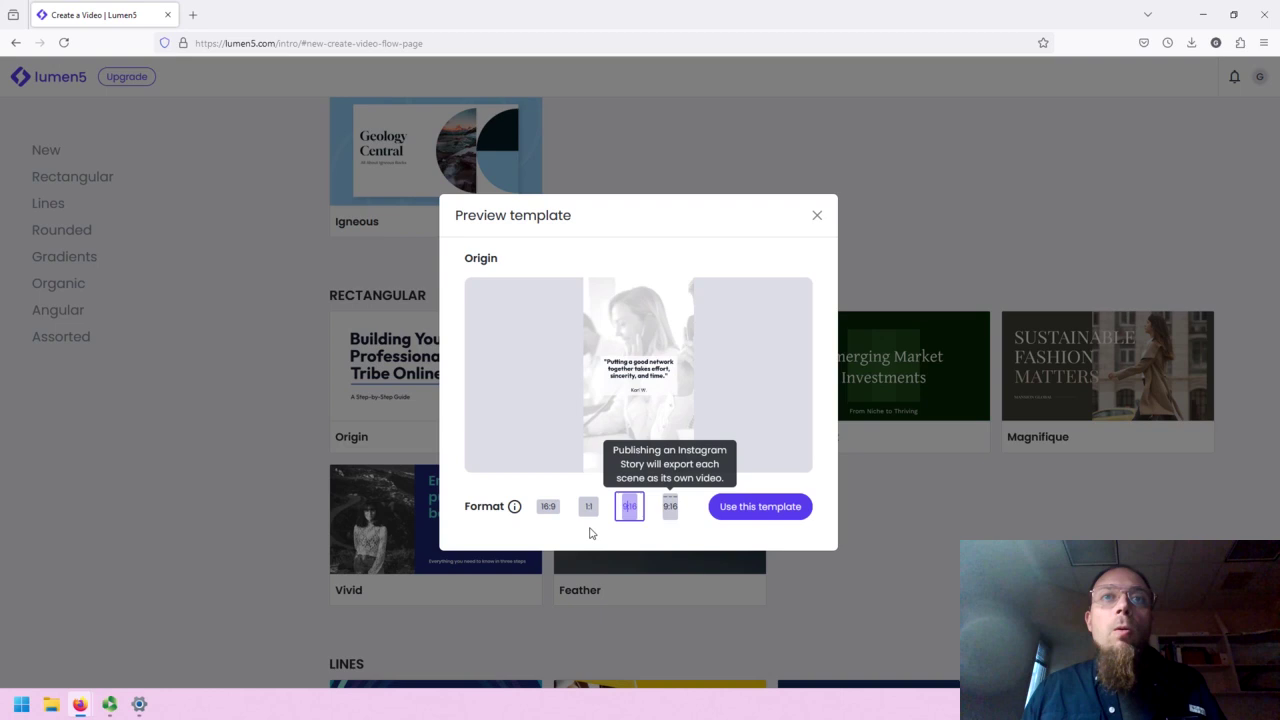
click(545, 507)
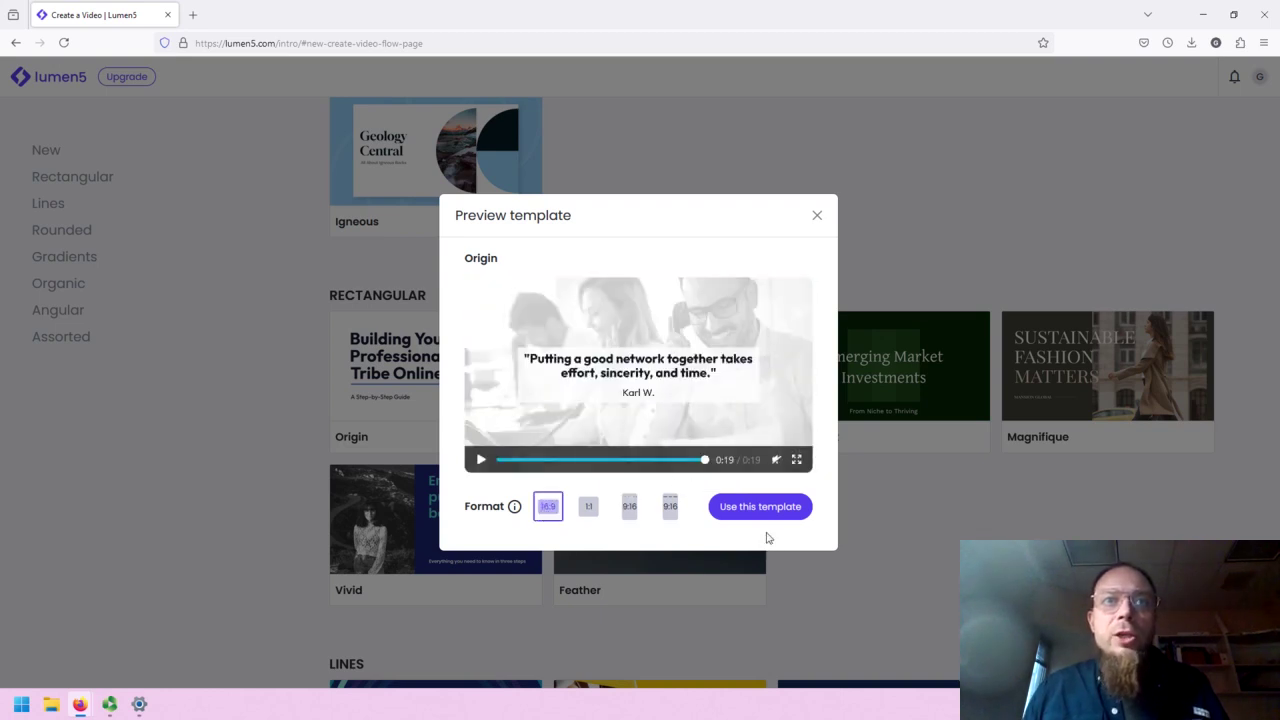
Use the Origin template to start the new video.
click(762, 511)
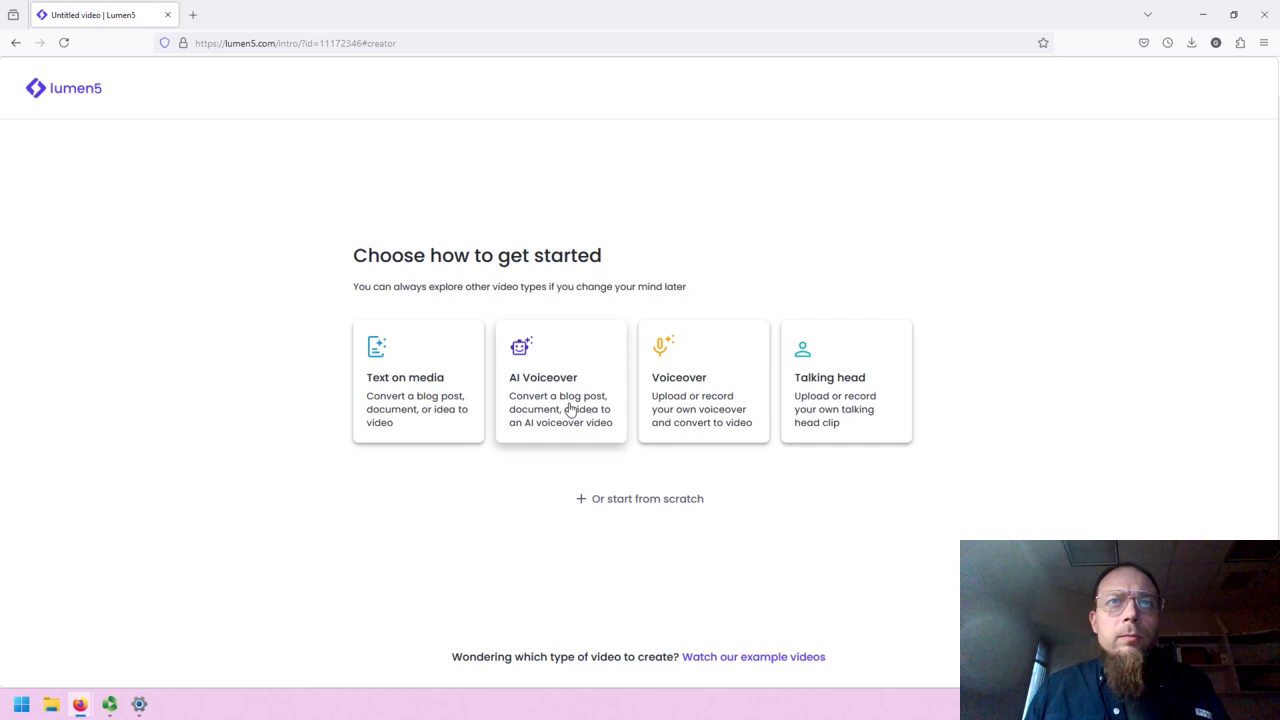
Choose AI Voiceover and describe the video topic as a place in Washington.
click(522, 380)
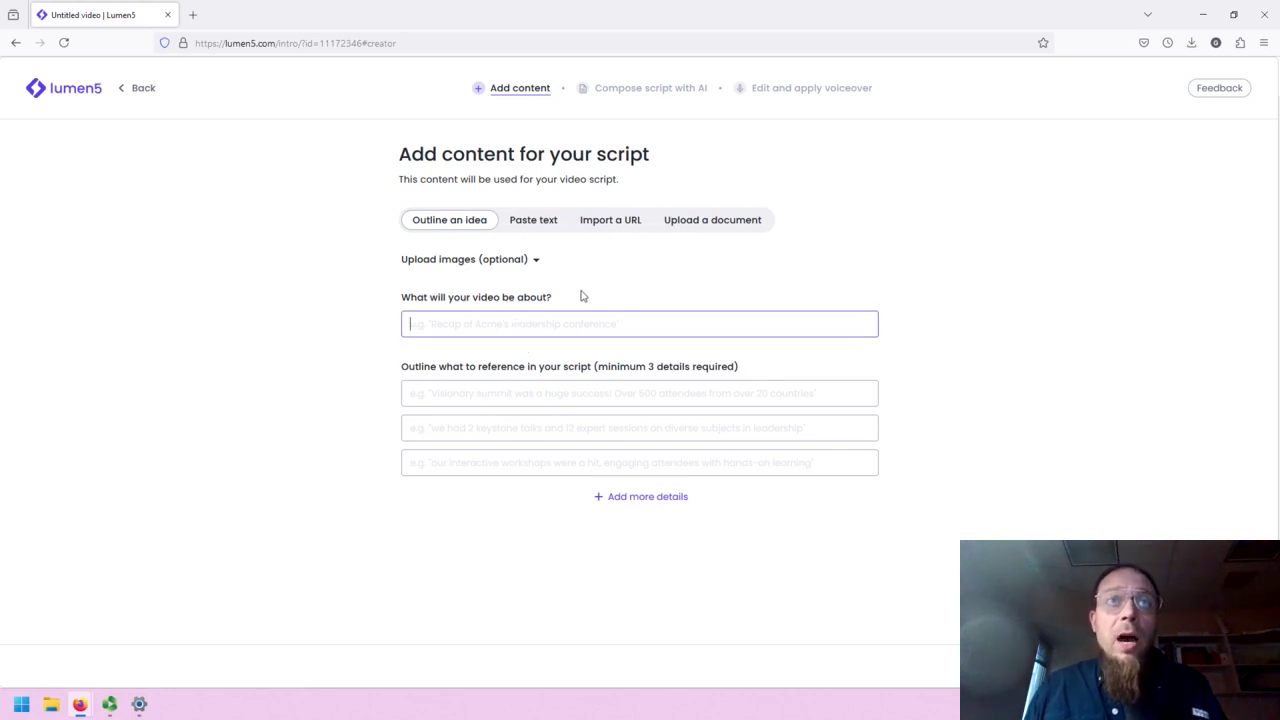
click(482, 262)
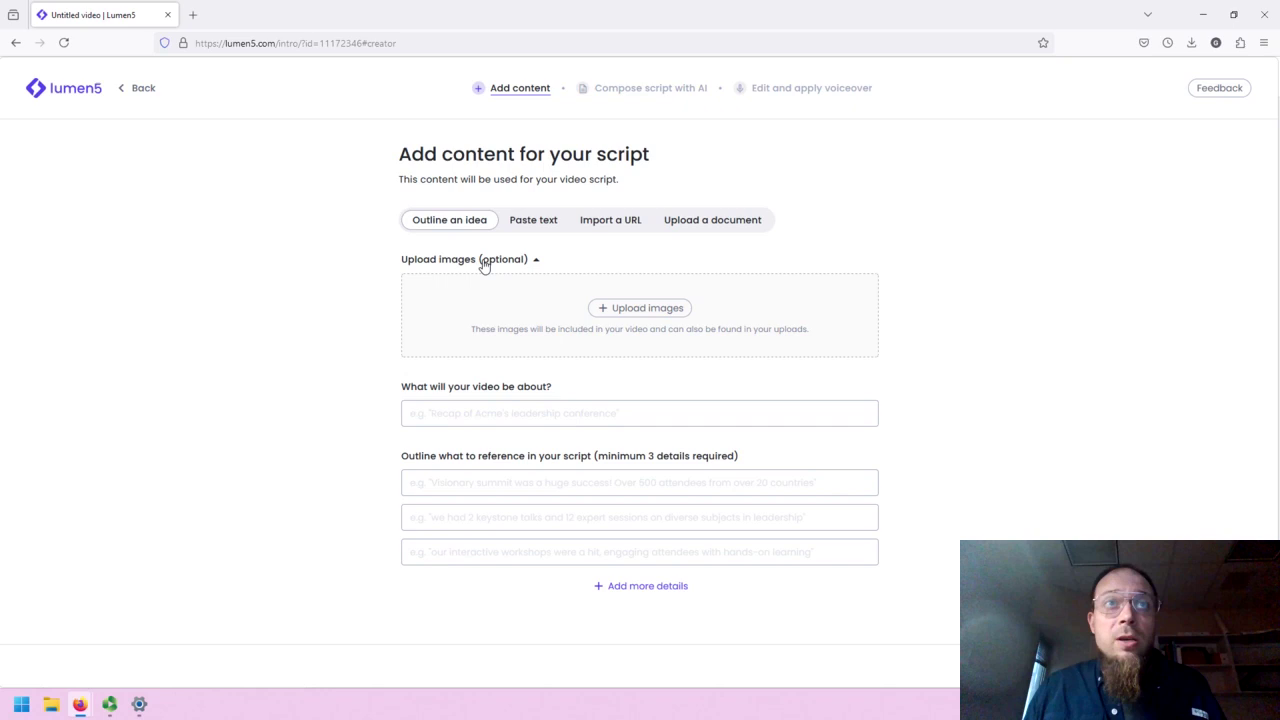
click(482, 262)
click(494, 327)
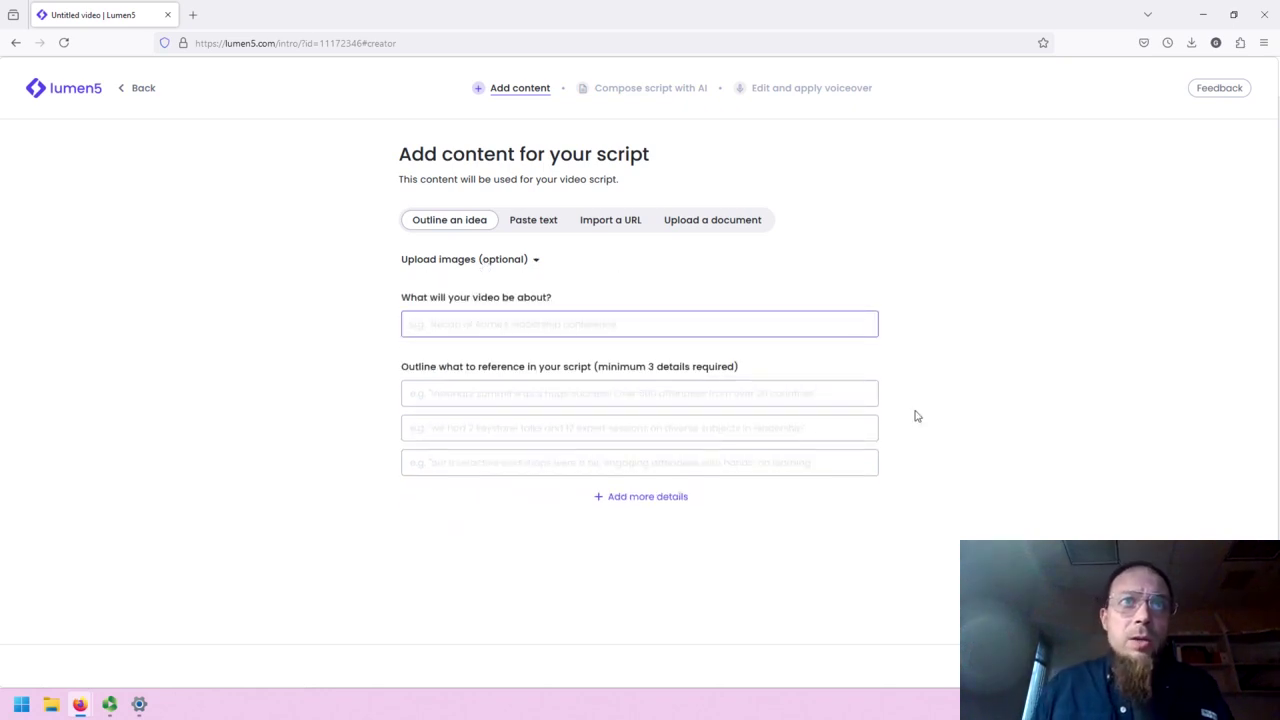
text(A beautiful place)
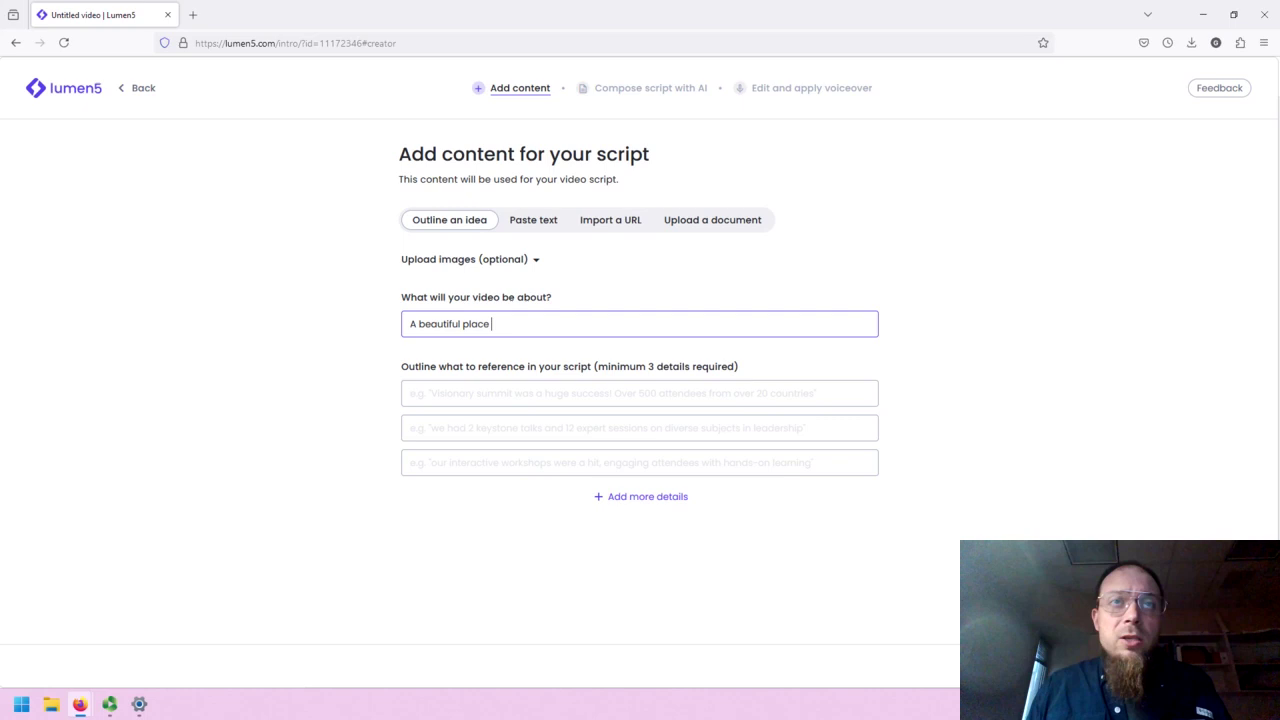
text( in Washingo)
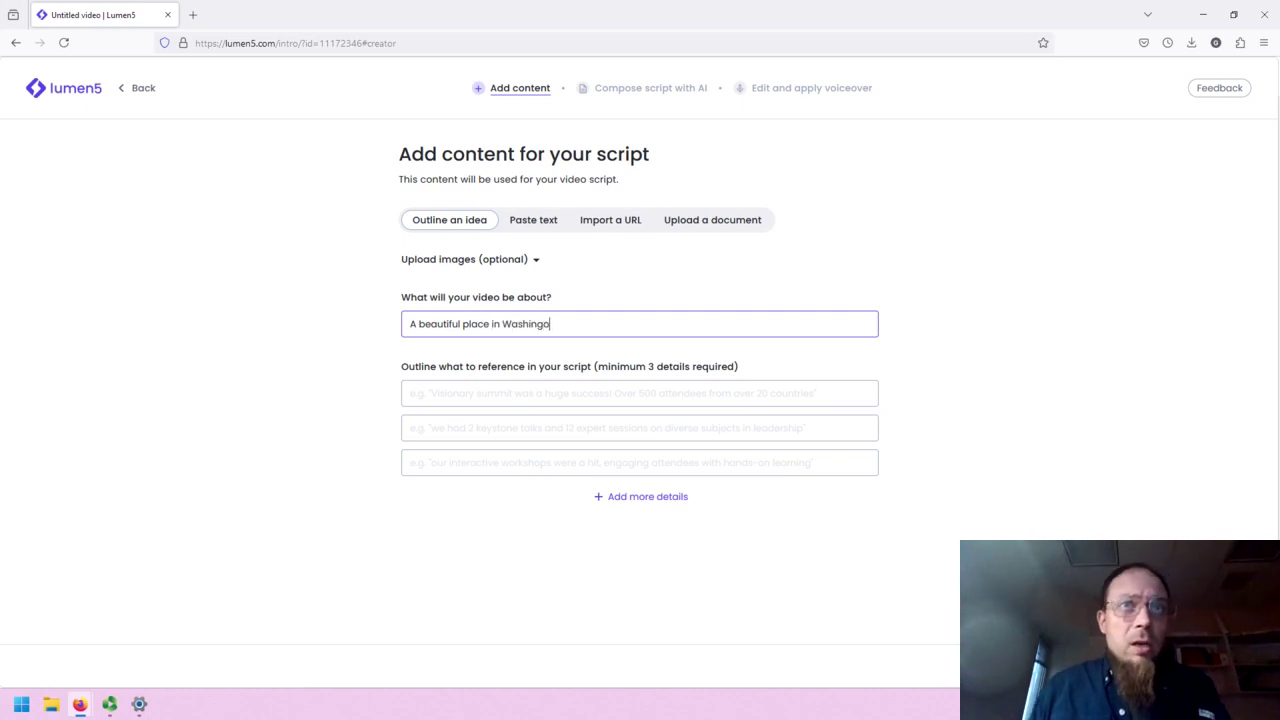
key(BackSpace)
text(ton State, for fun and adventure.)
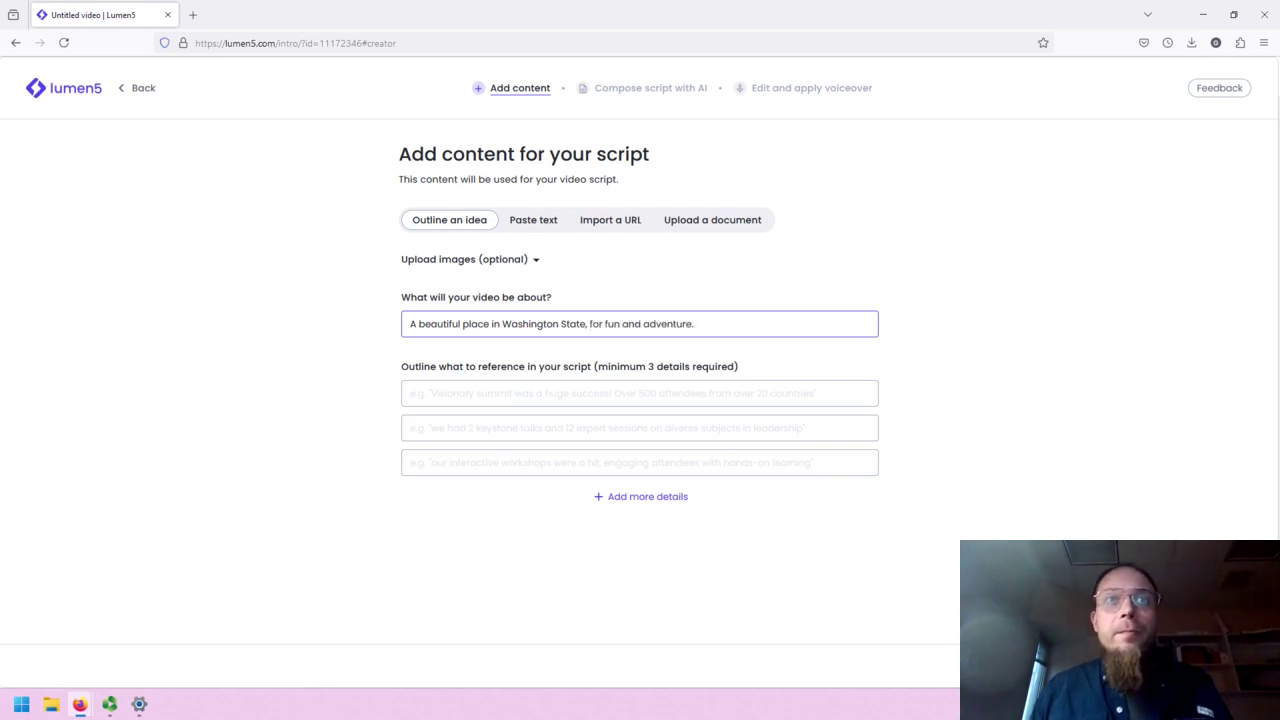
Enter the outline details Mountains, Desert and River.
key(Tab)
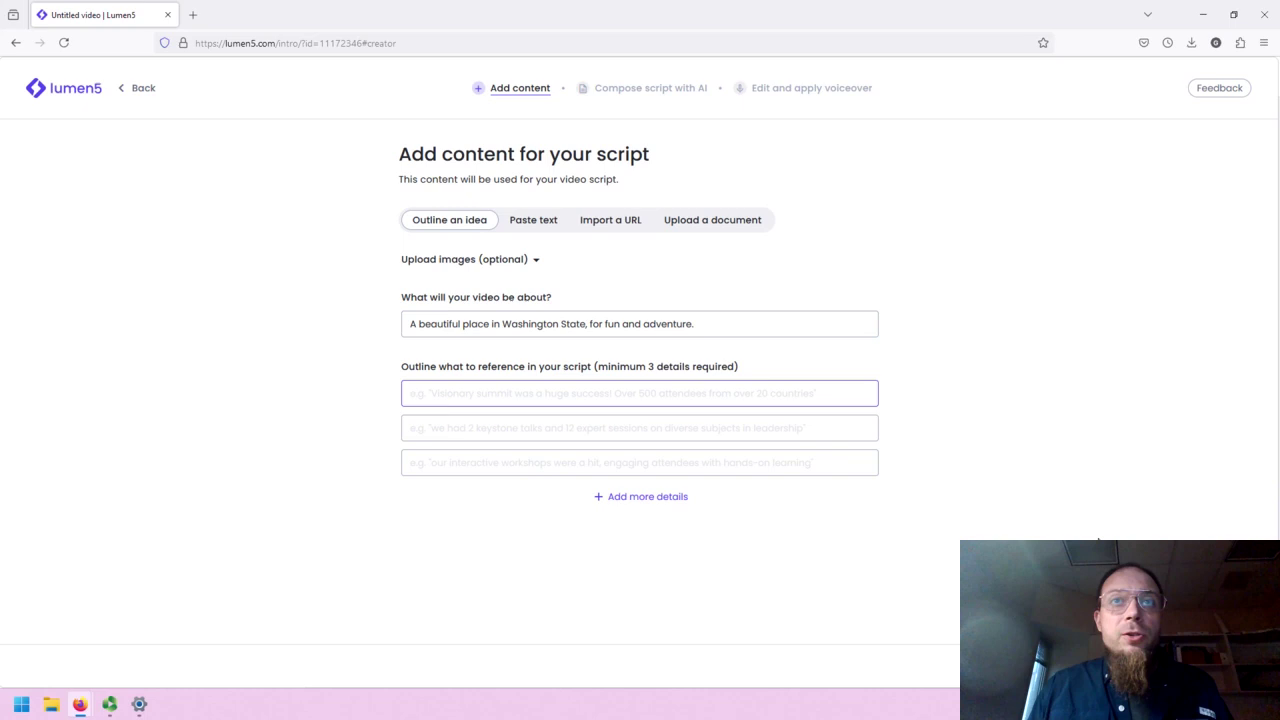
text(Mountains)
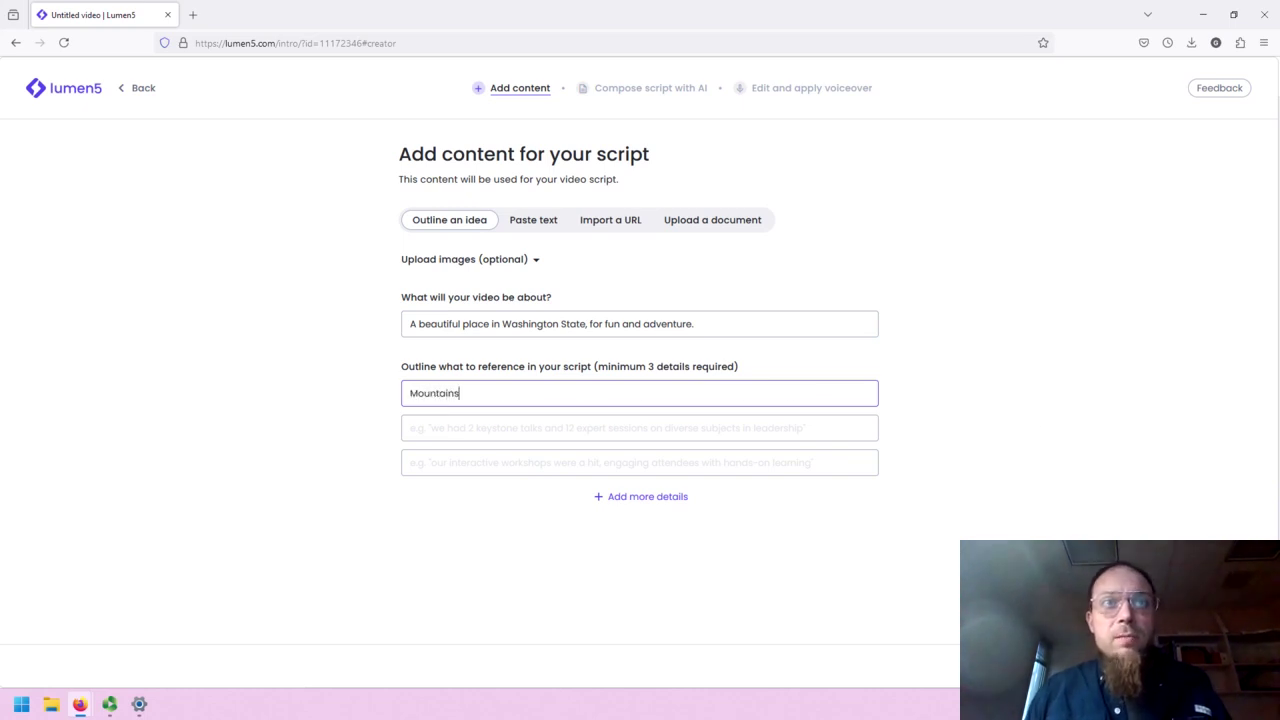
key(Tab)
text(Desert)
key(Tab)
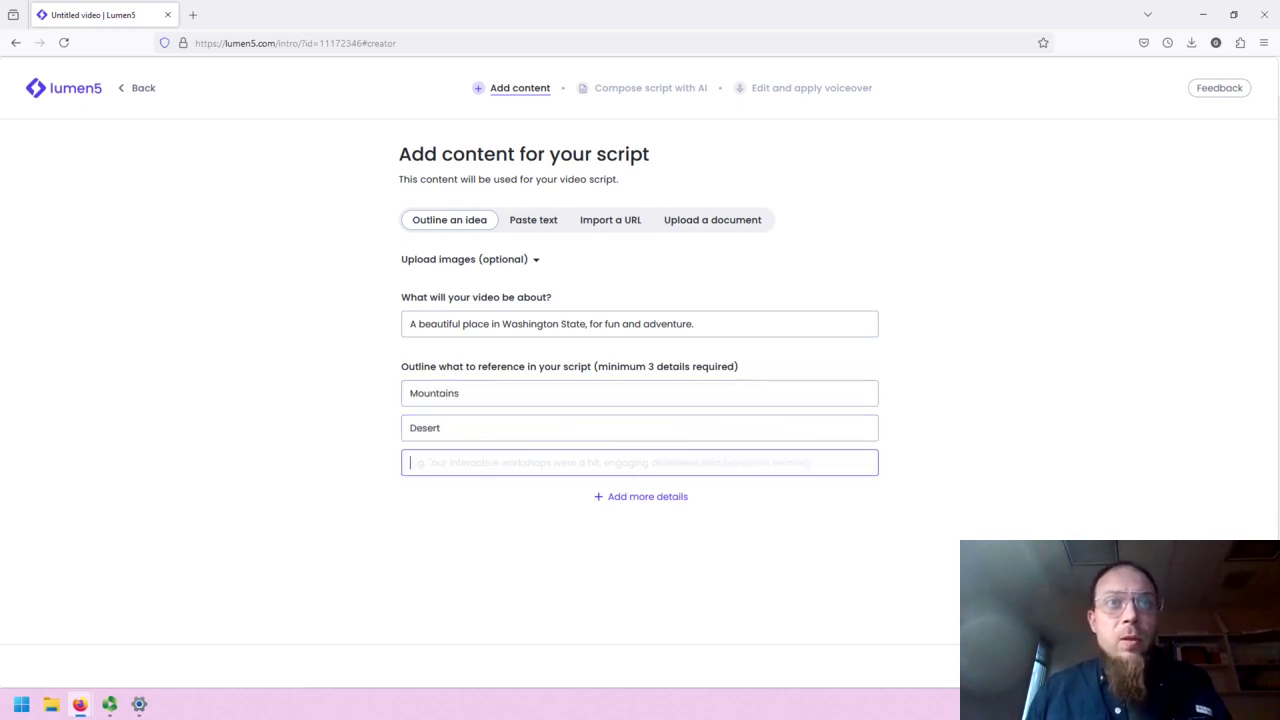
text(River)
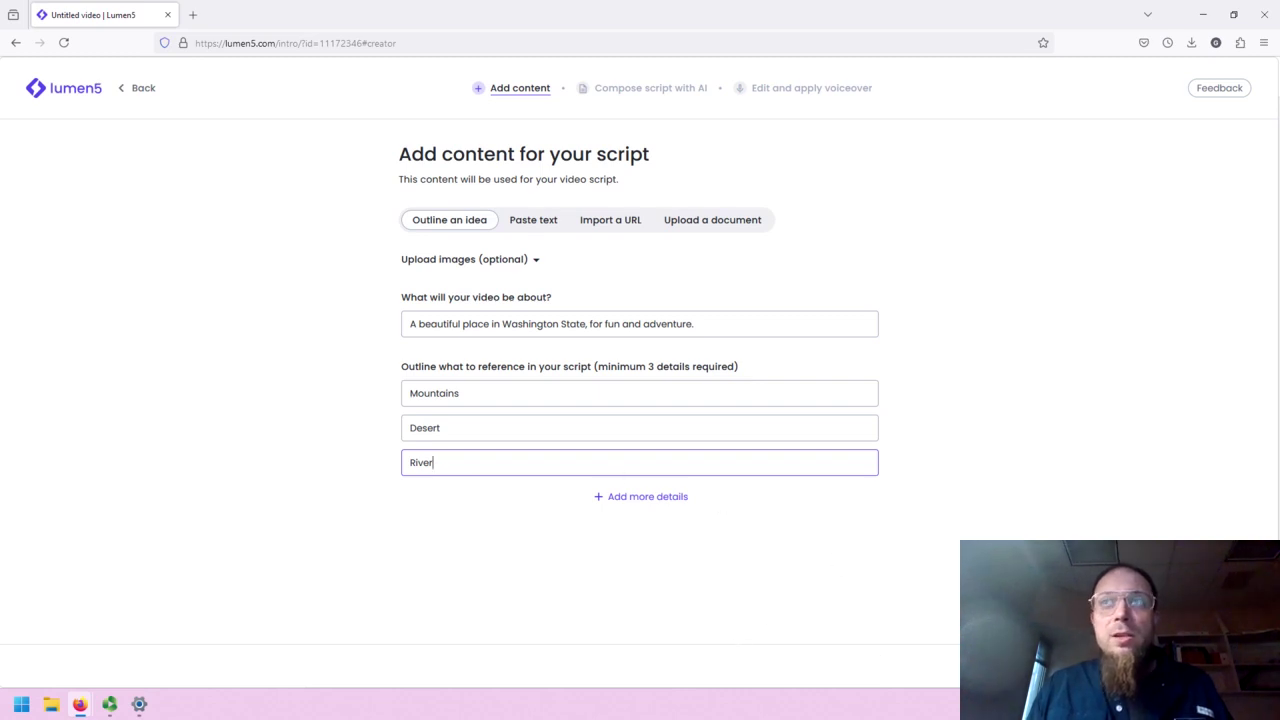
key(Tab)
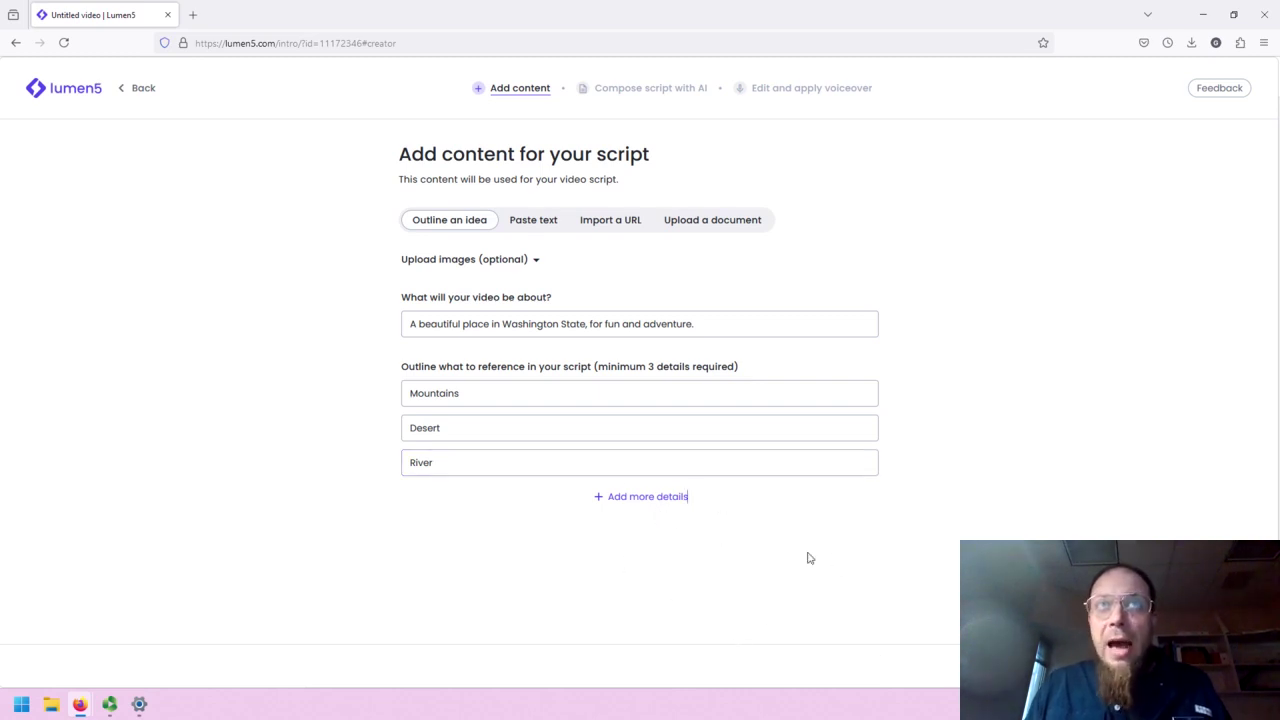
Have the AI compose the script from the outline and review its estimated length.
click(1200, 666)
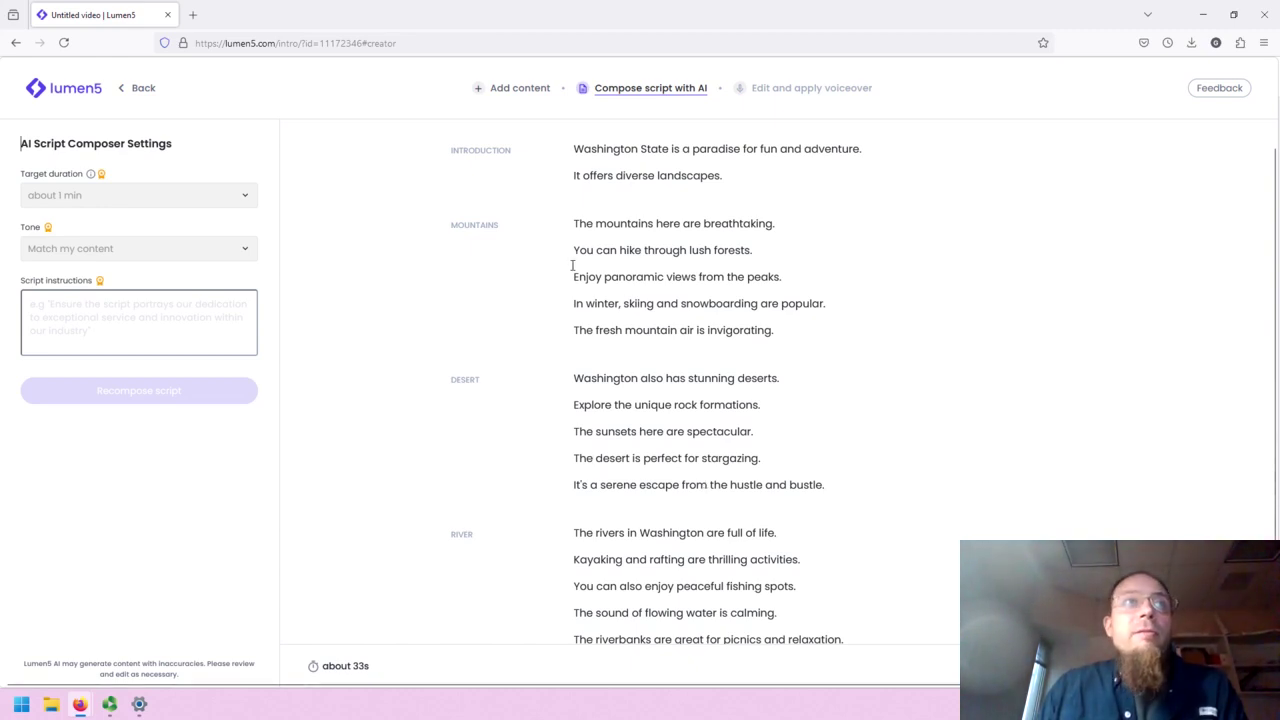
scroll(643, 178, down, 1)
scroll(640, 183, up, 1)
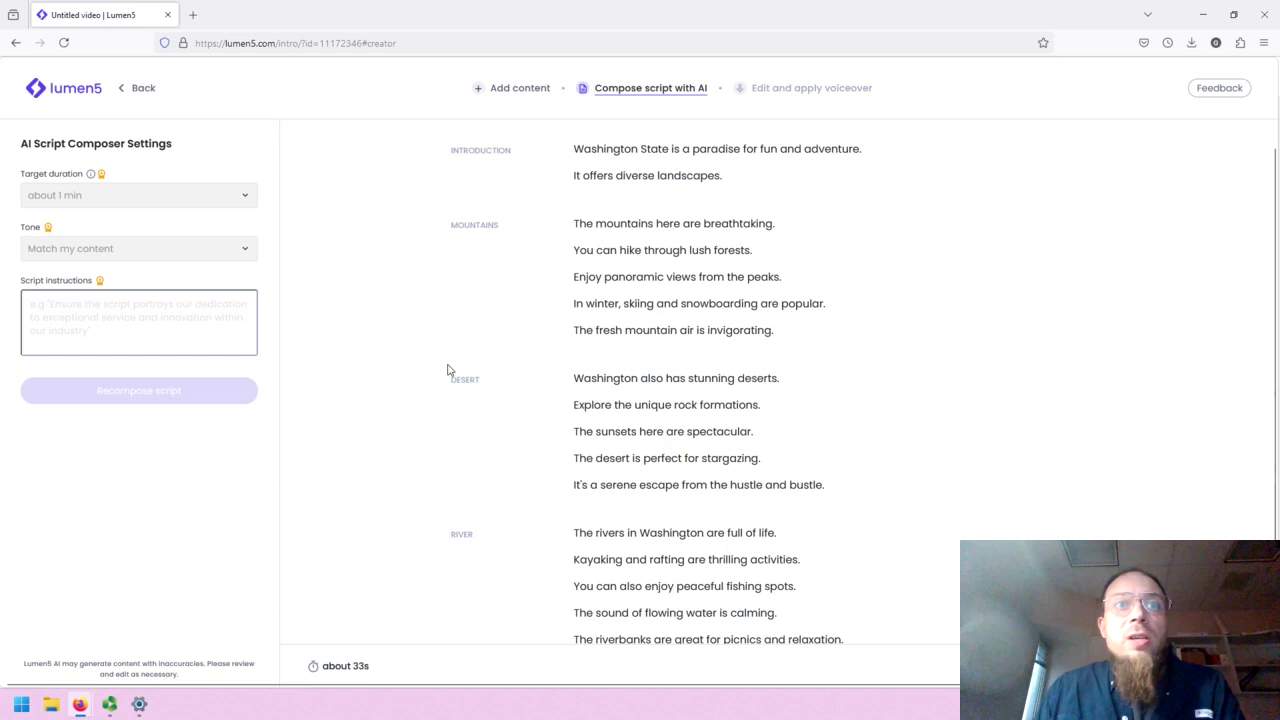
scroll(451, 400, down, 1)
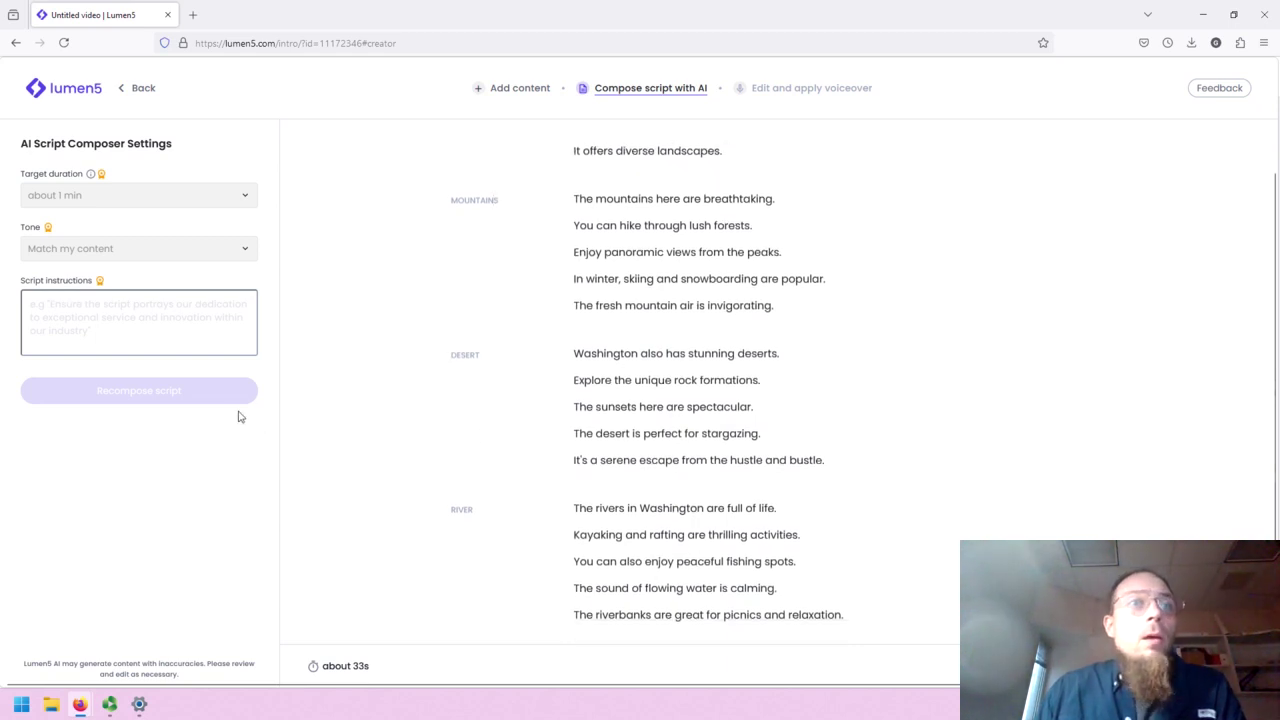
triple_click(375, 668)
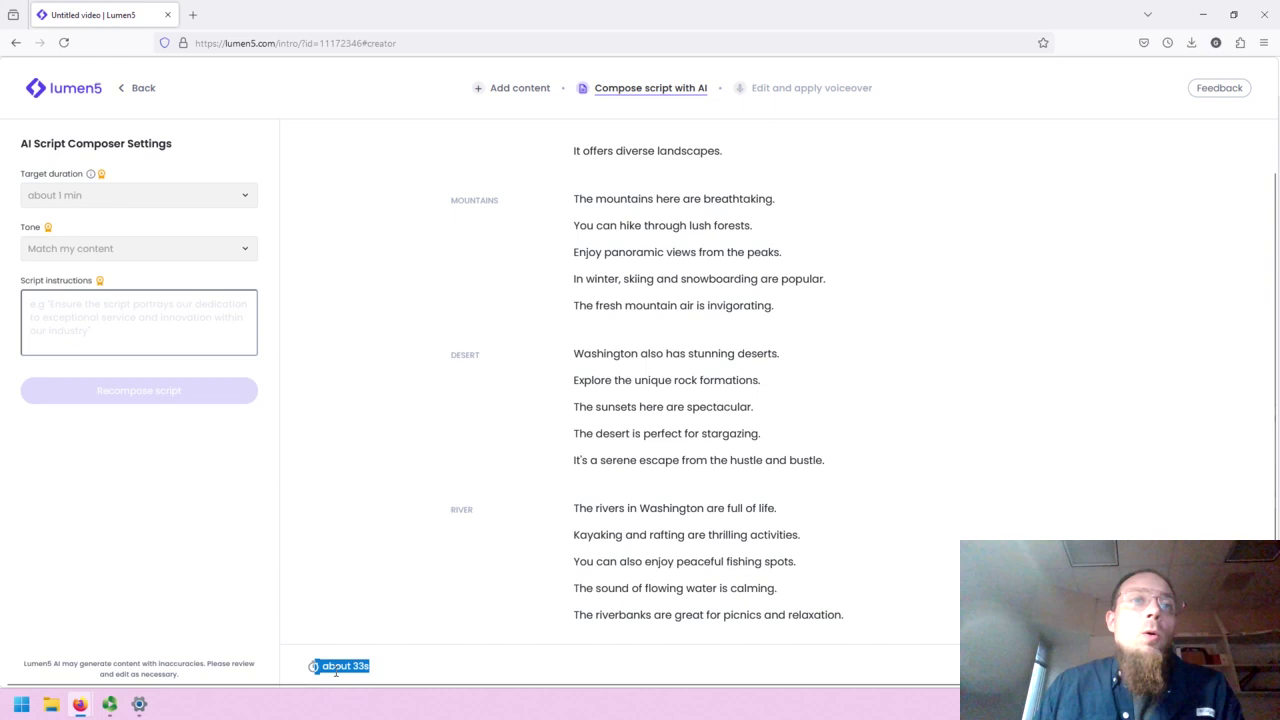
click(330, 665)
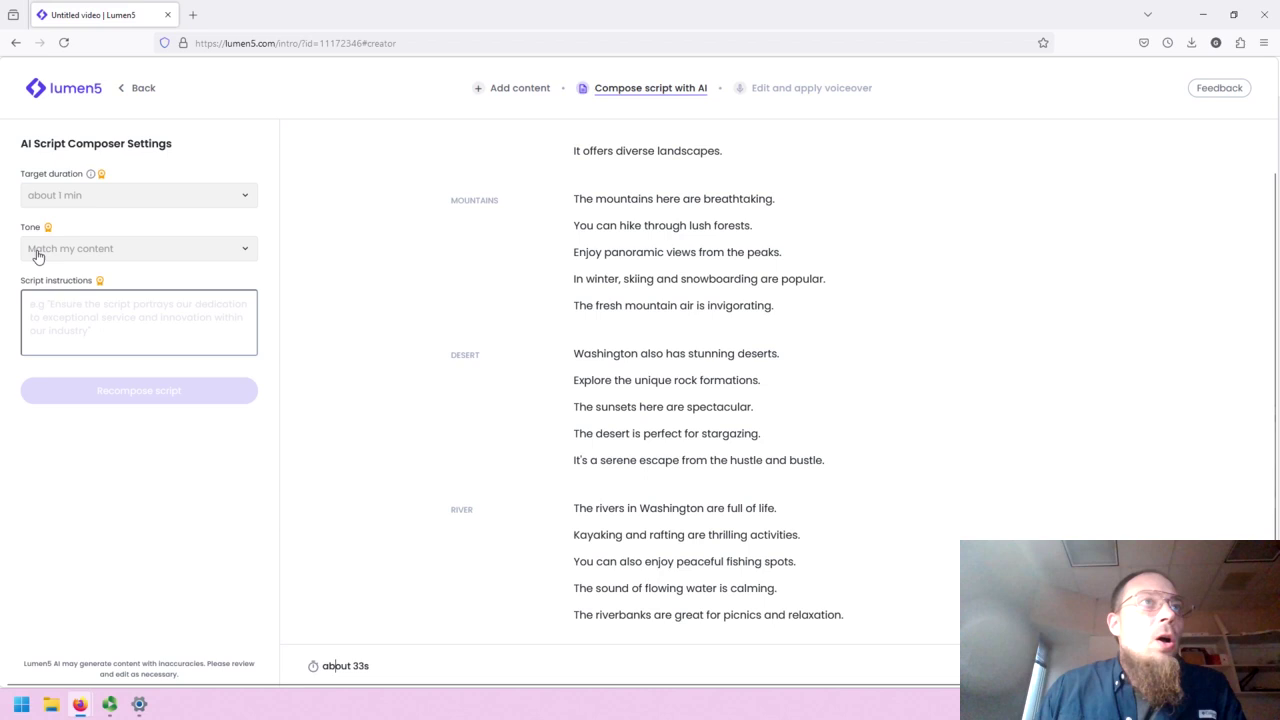
Dismiss the custom-instructions upgrade offer and proceed to voiceover editing.
click(49, 350)
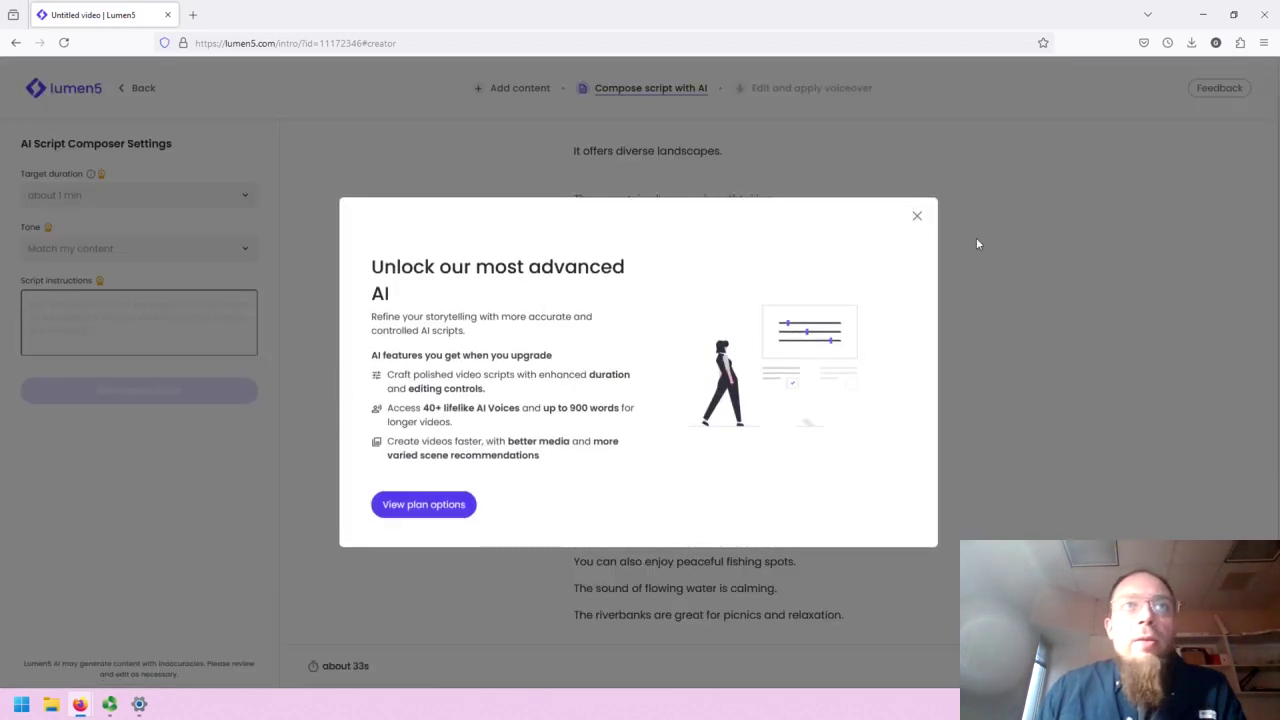
click(917, 218)
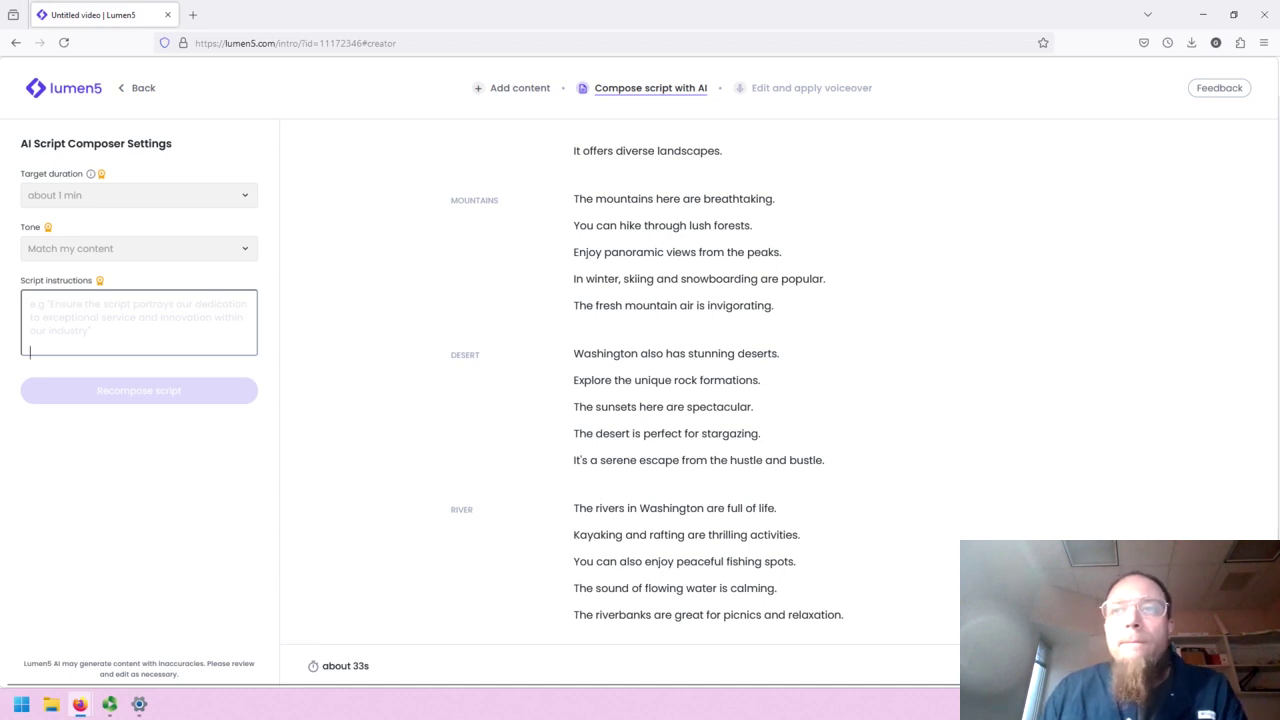
click(1200, 666)
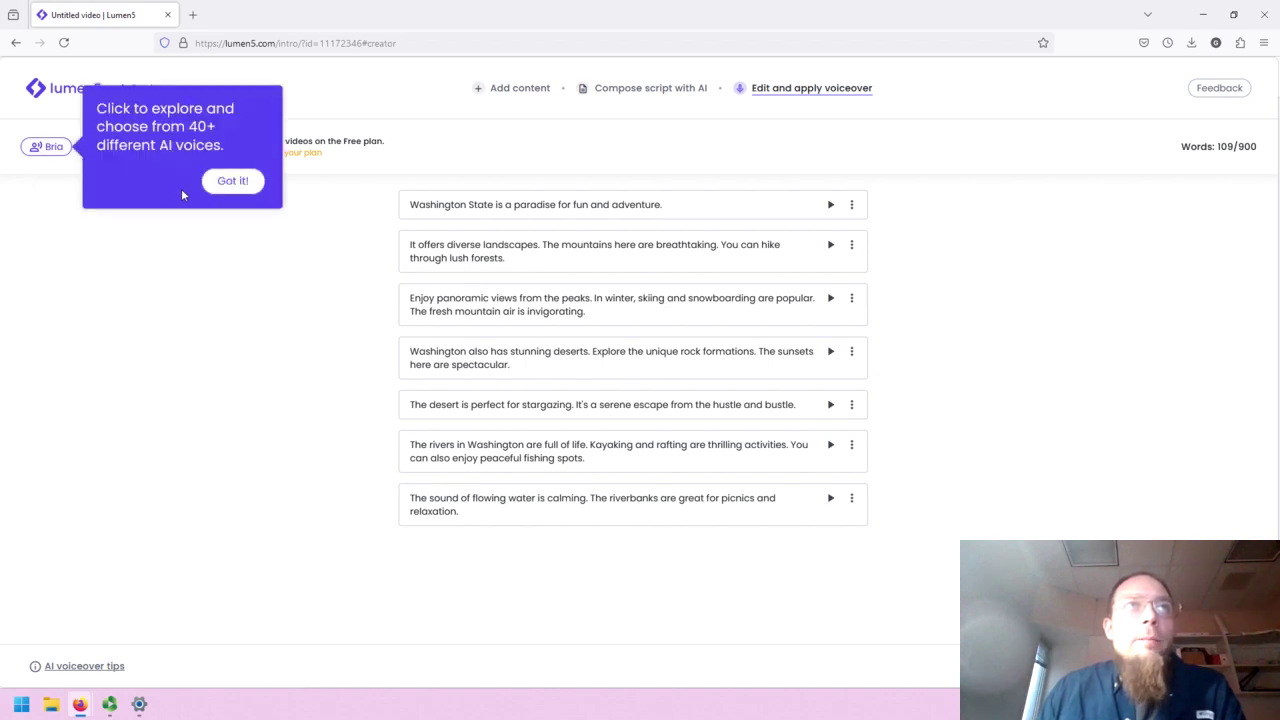
Dismiss the voices tip, audition the AI voice list, and keep the Bria voice.
click(242, 188)
click(55, 147)
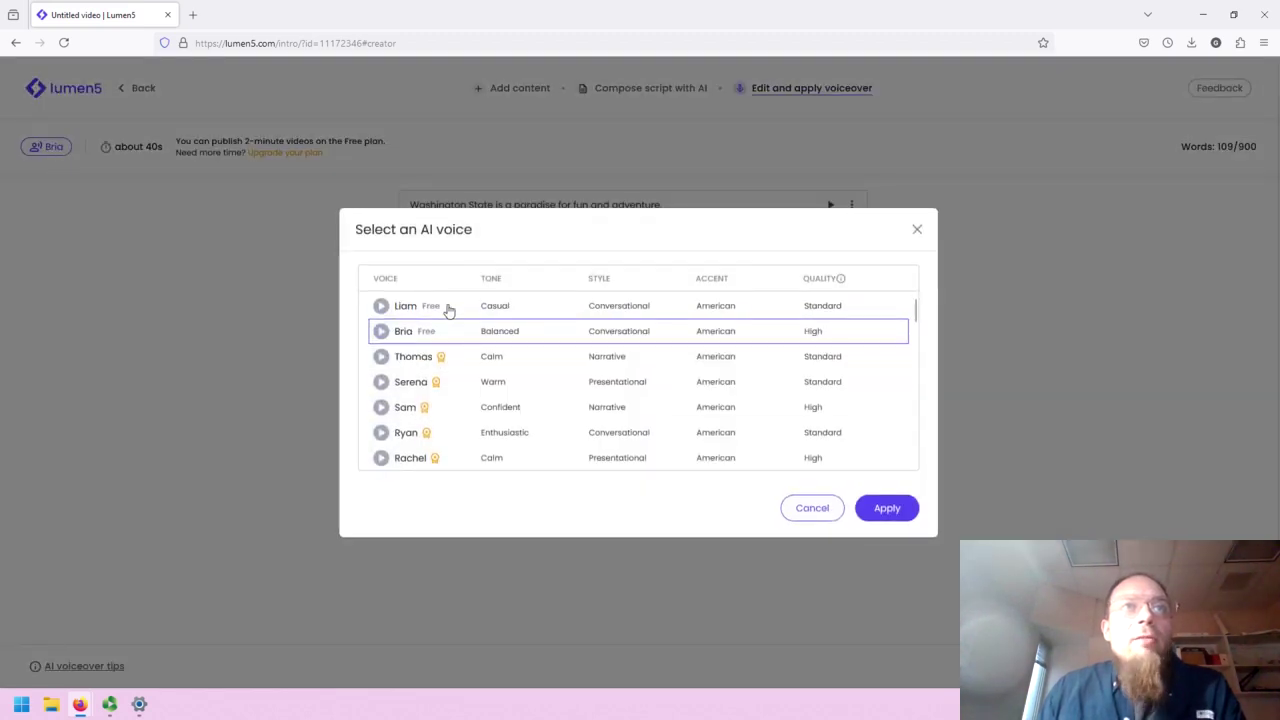
scroll(446, 328, down, 3)
scroll(448, 328, down, 3)
scroll(448, 328, down, 5)
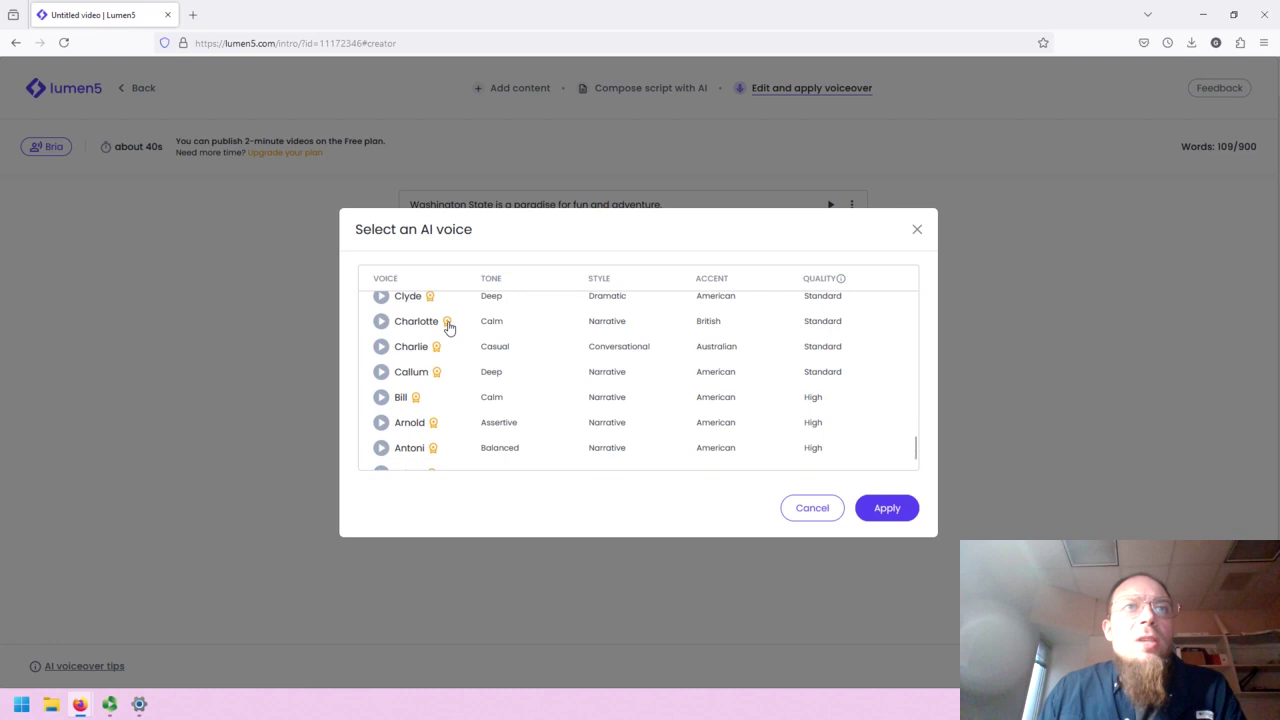
scroll(428, 445, up, 3)
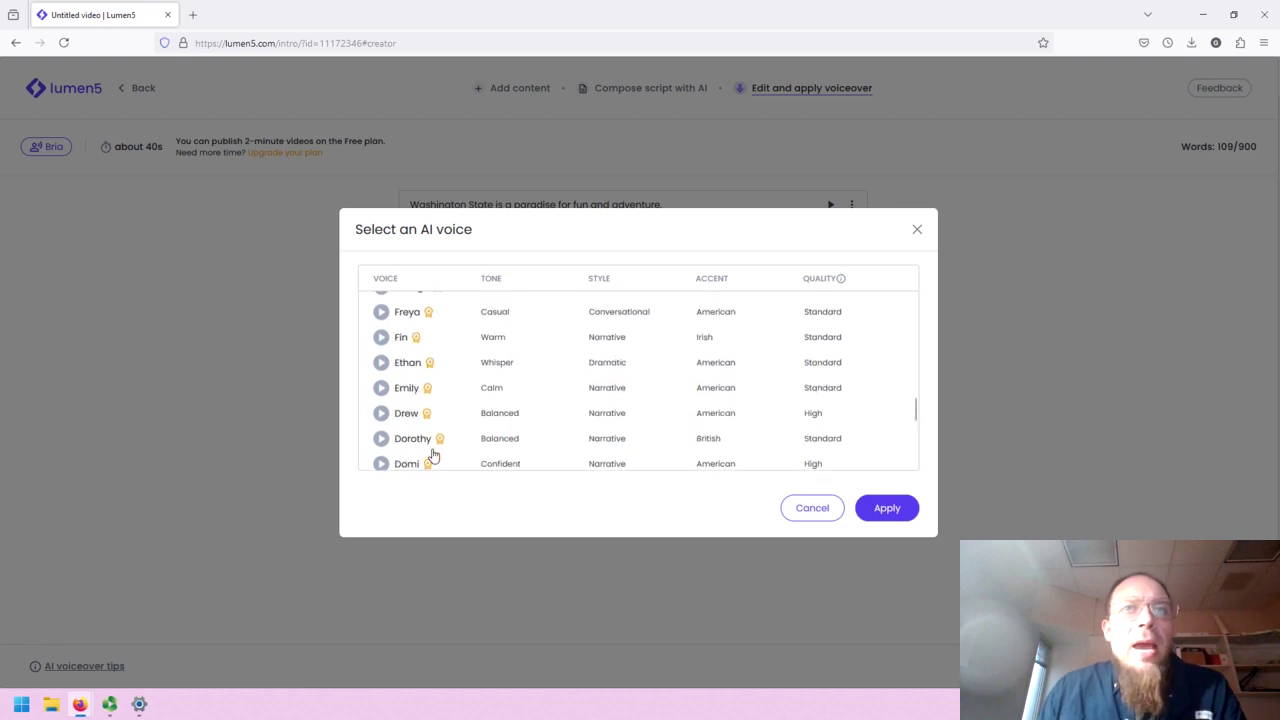
scroll(434, 451, up, 4)
scroll(424, 430, up, 4)
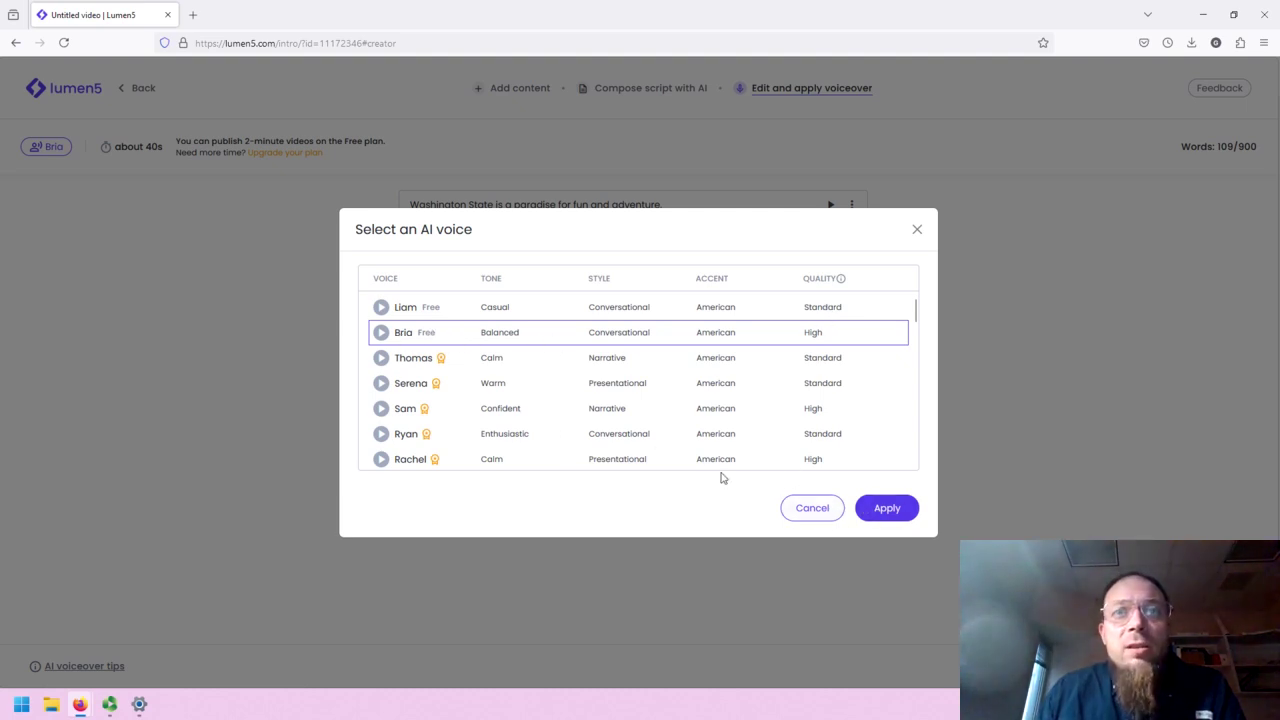
click(381, 334)
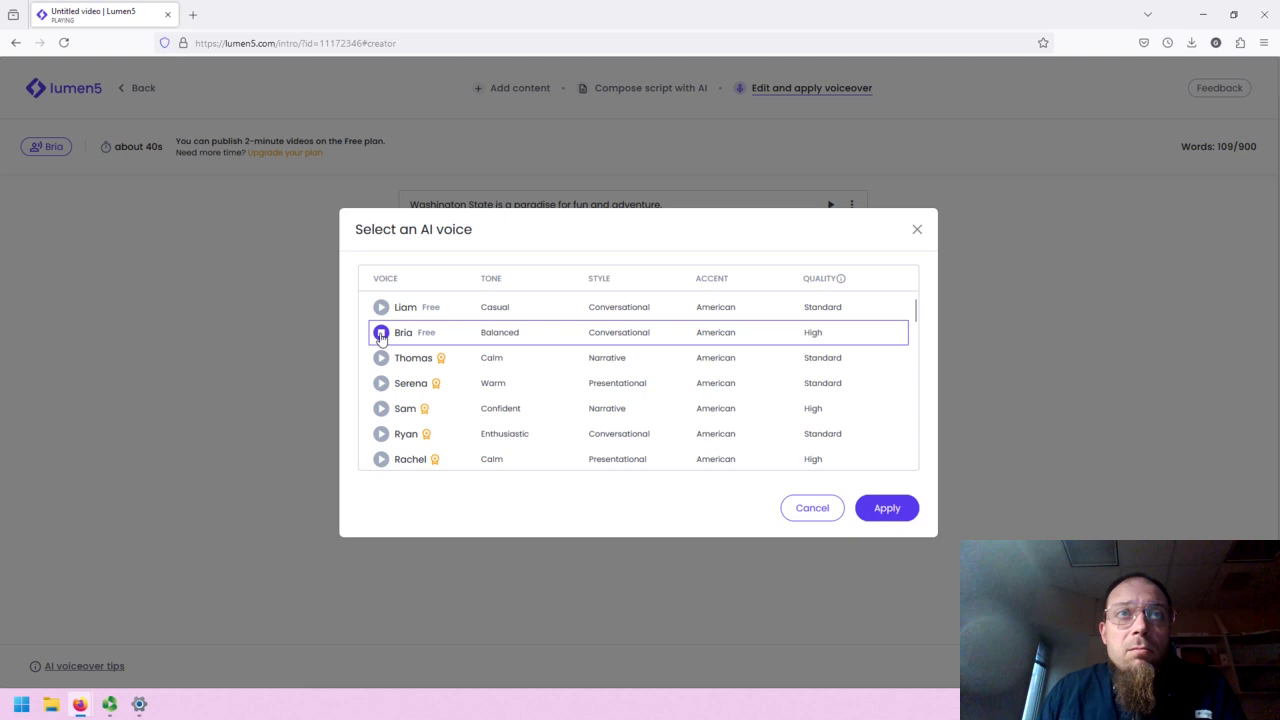
click(882, 510)
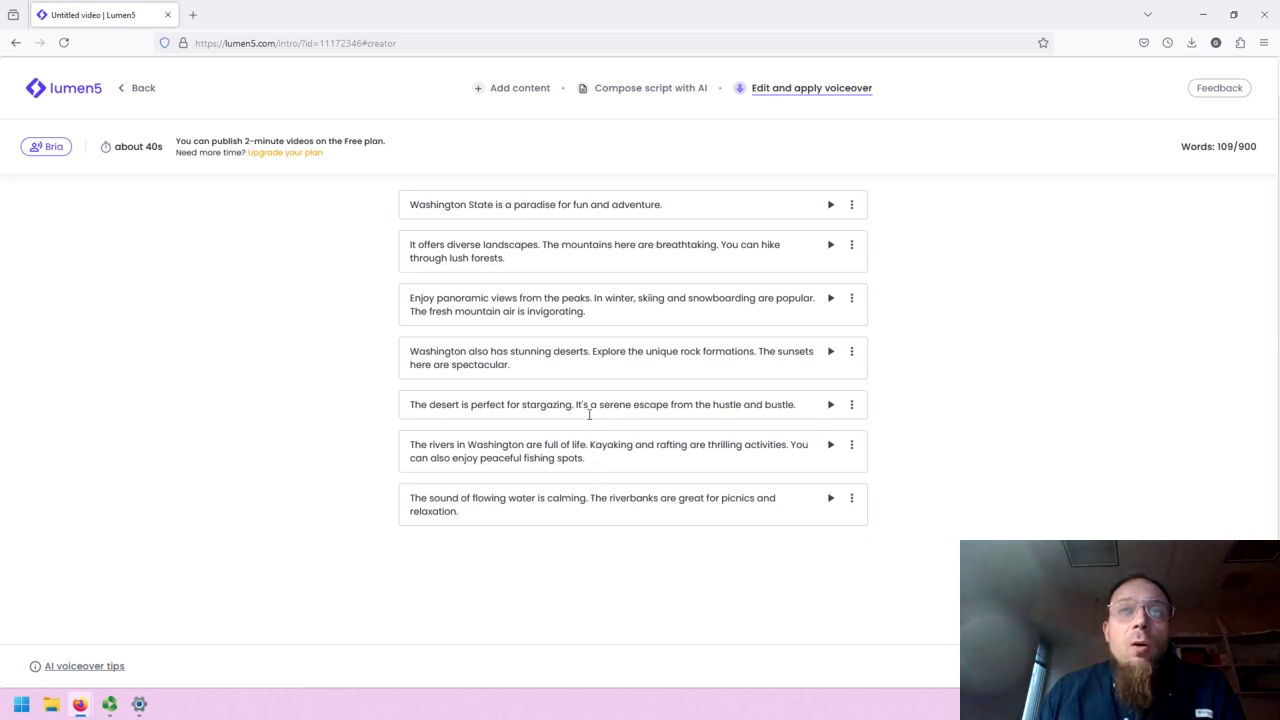
Preview the first script line, then generate the voiceover for the whole script.
click(831, 206)
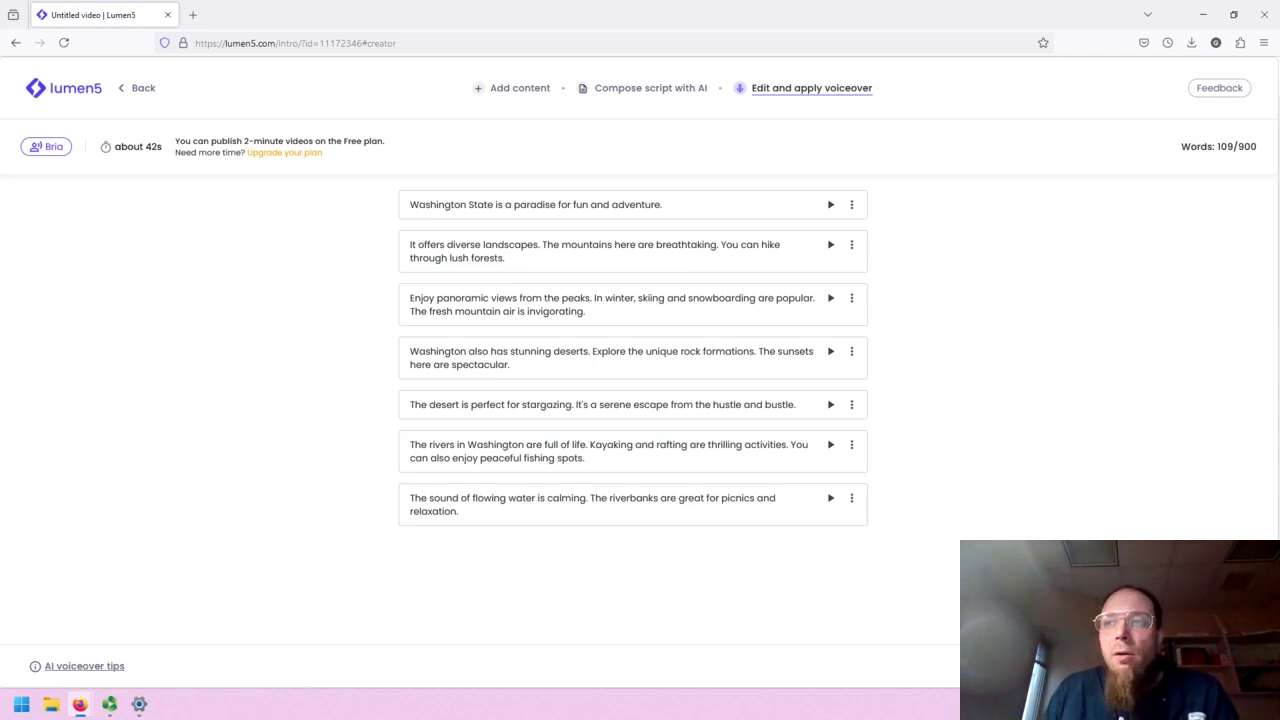
click(1210, 666)
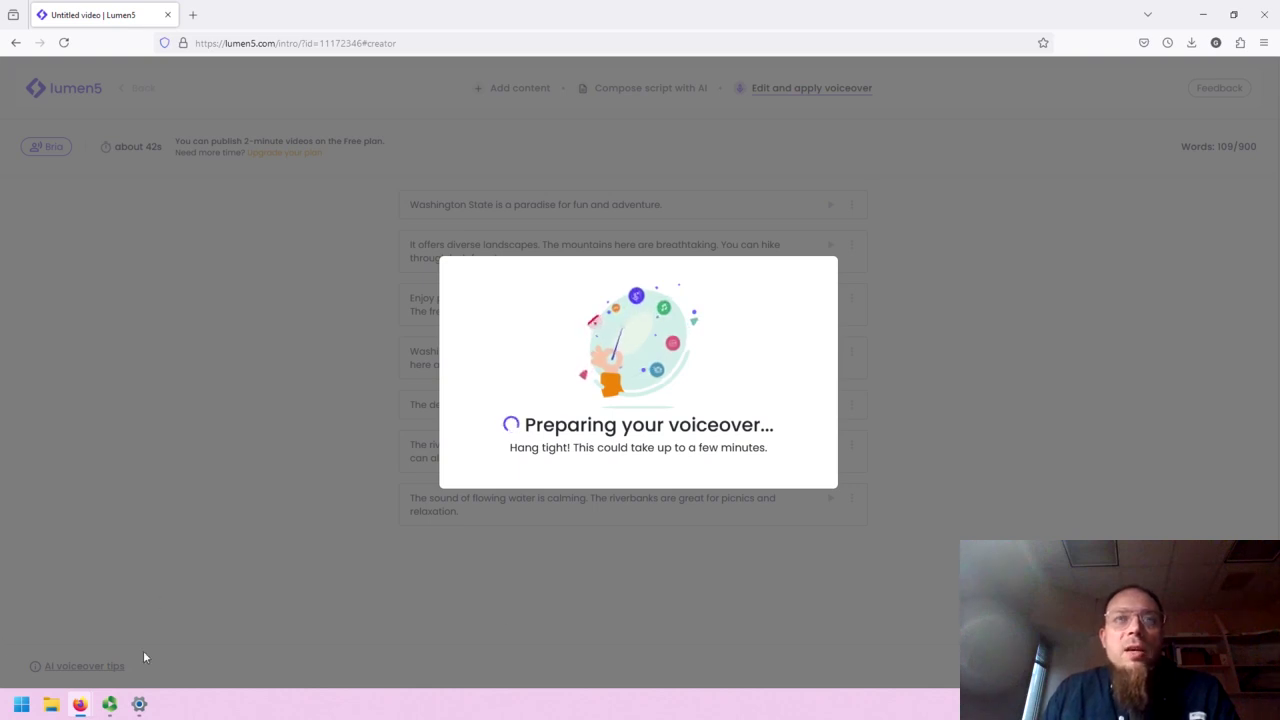
Check the screen recorder window, then return to the Lumen5 editor in Firefox.
click(109, 704)
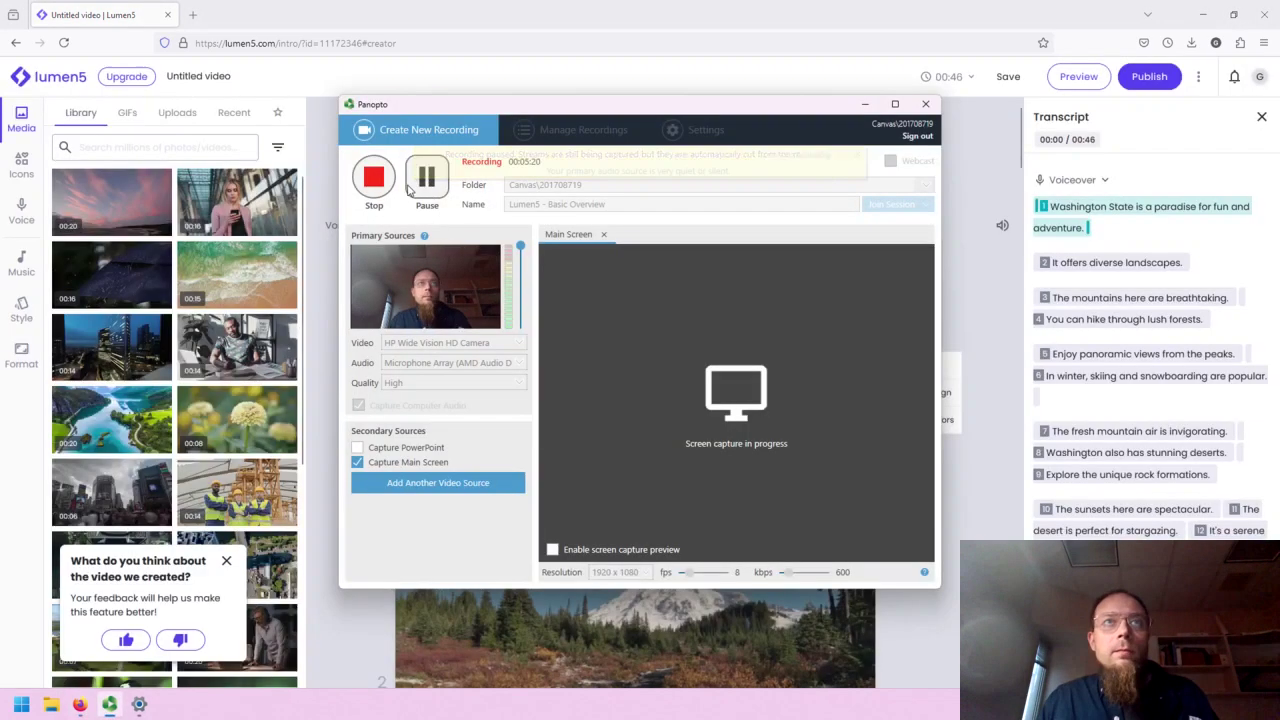
click(305, 5)
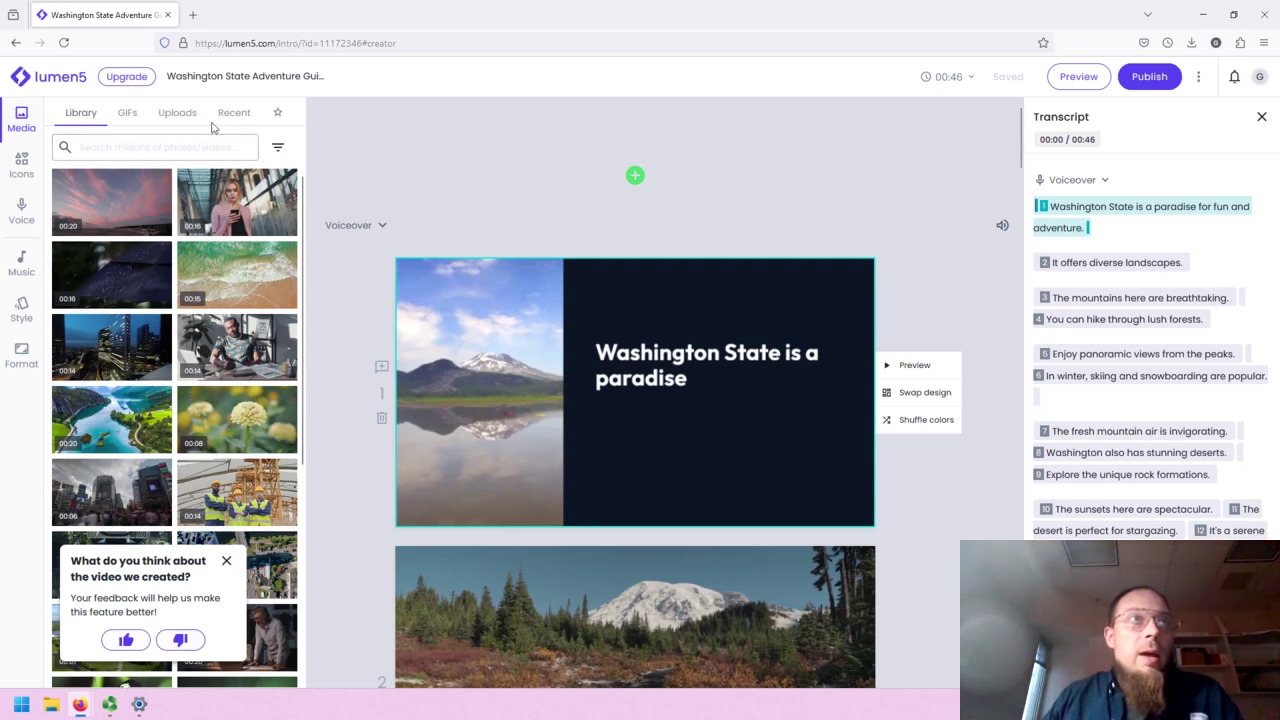
Browse the GIFs, Uploads and Recent media tabs and dismiss the feedback prompt.
click(125, 114)
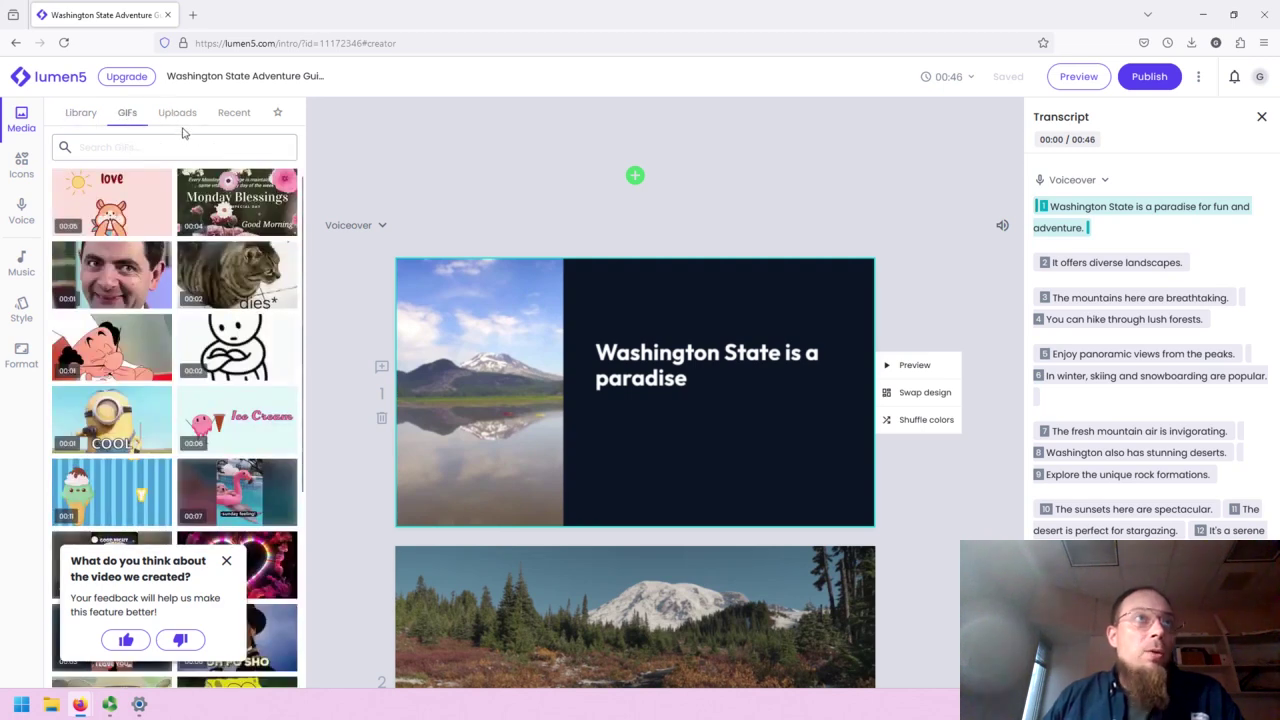
click(180, 116)
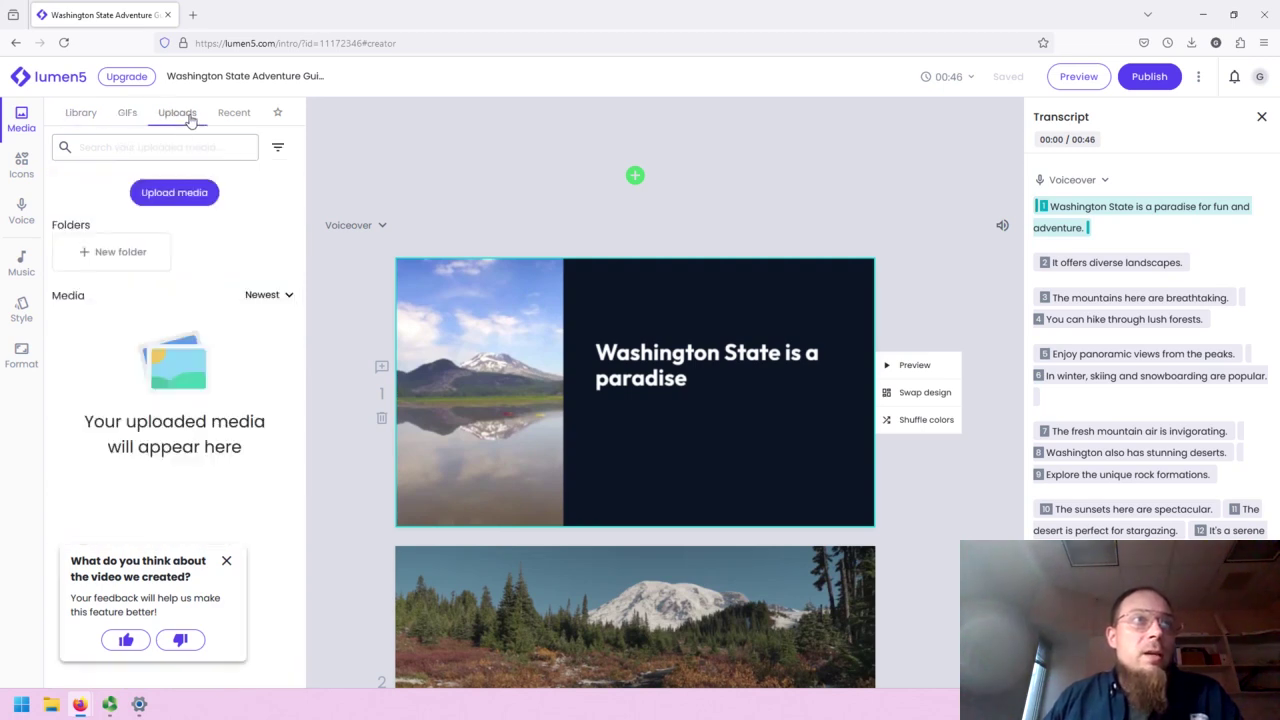
click(230, 117)
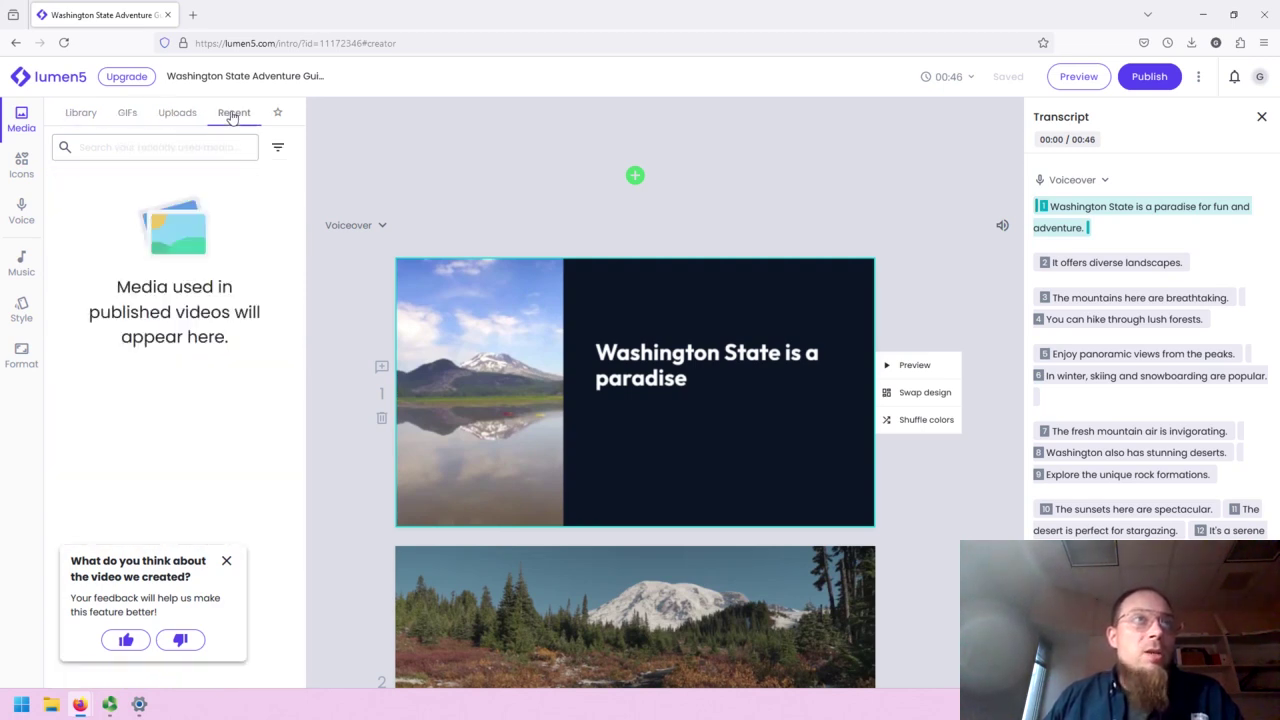
click(98, 120)
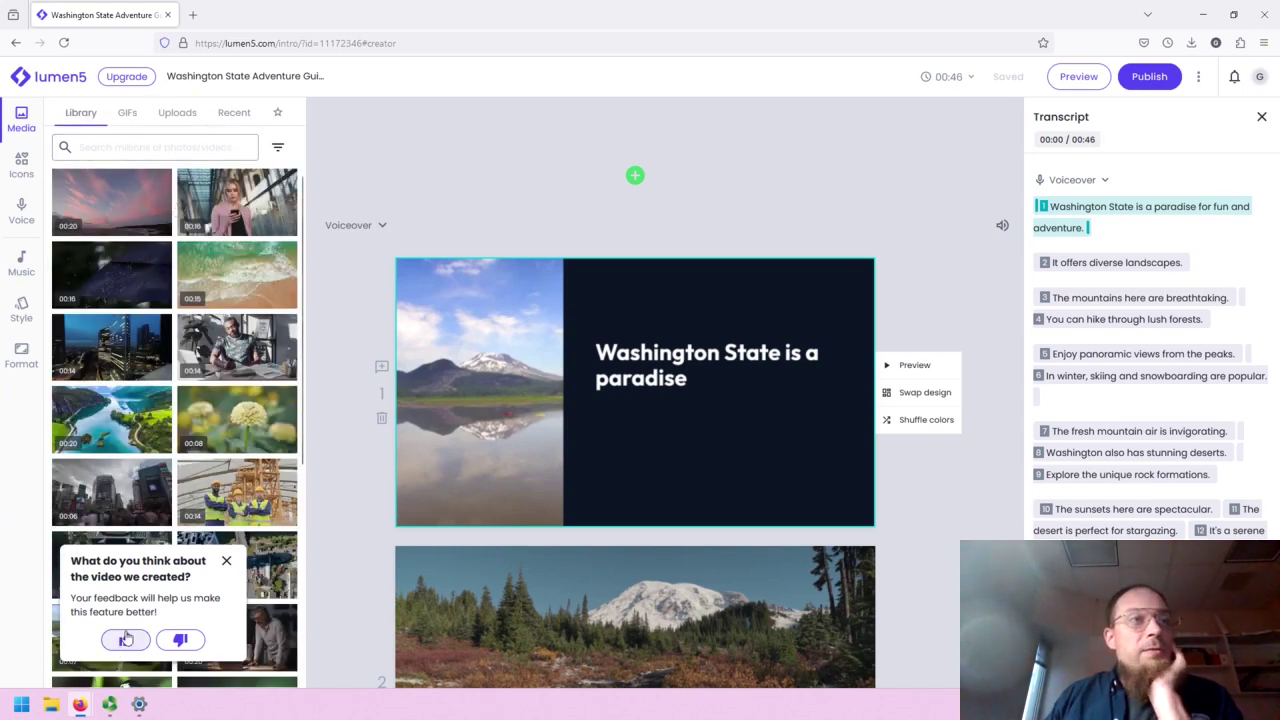
click(226, 561)
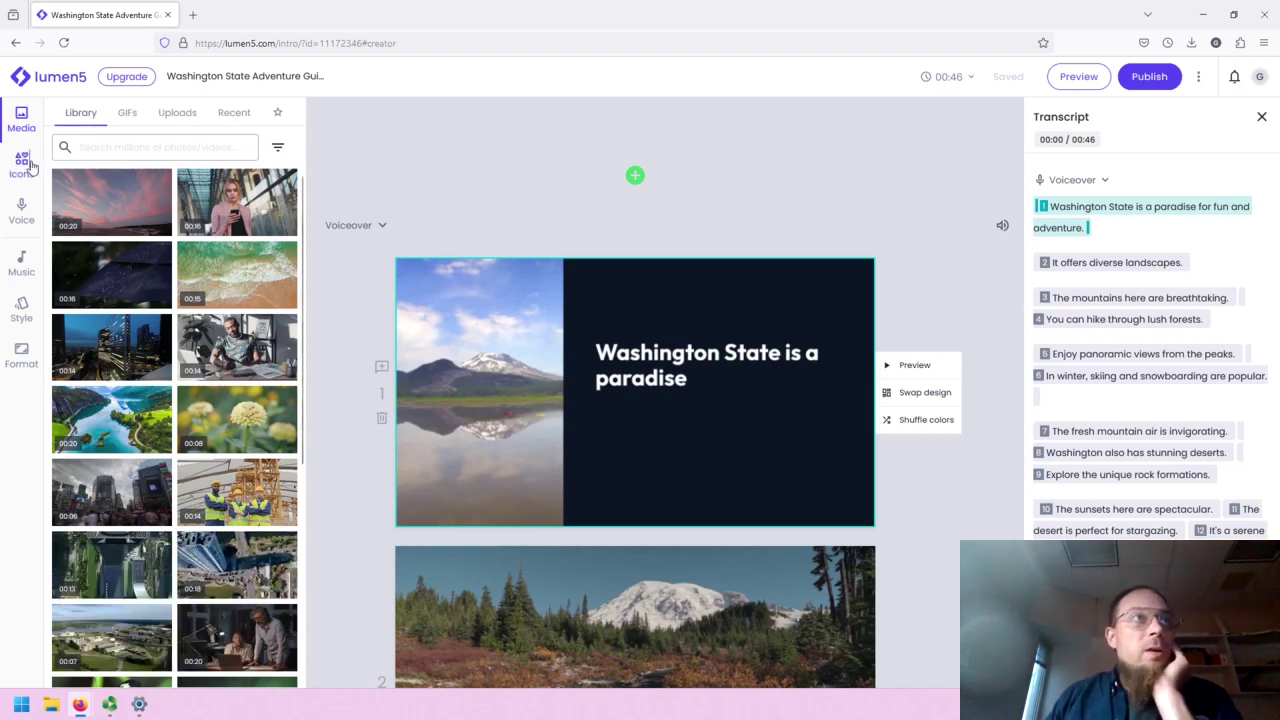
Look through the Icons, Voice, Music, Style and Format panels, ending on Media.
click(28, 167)
click(22, 230)
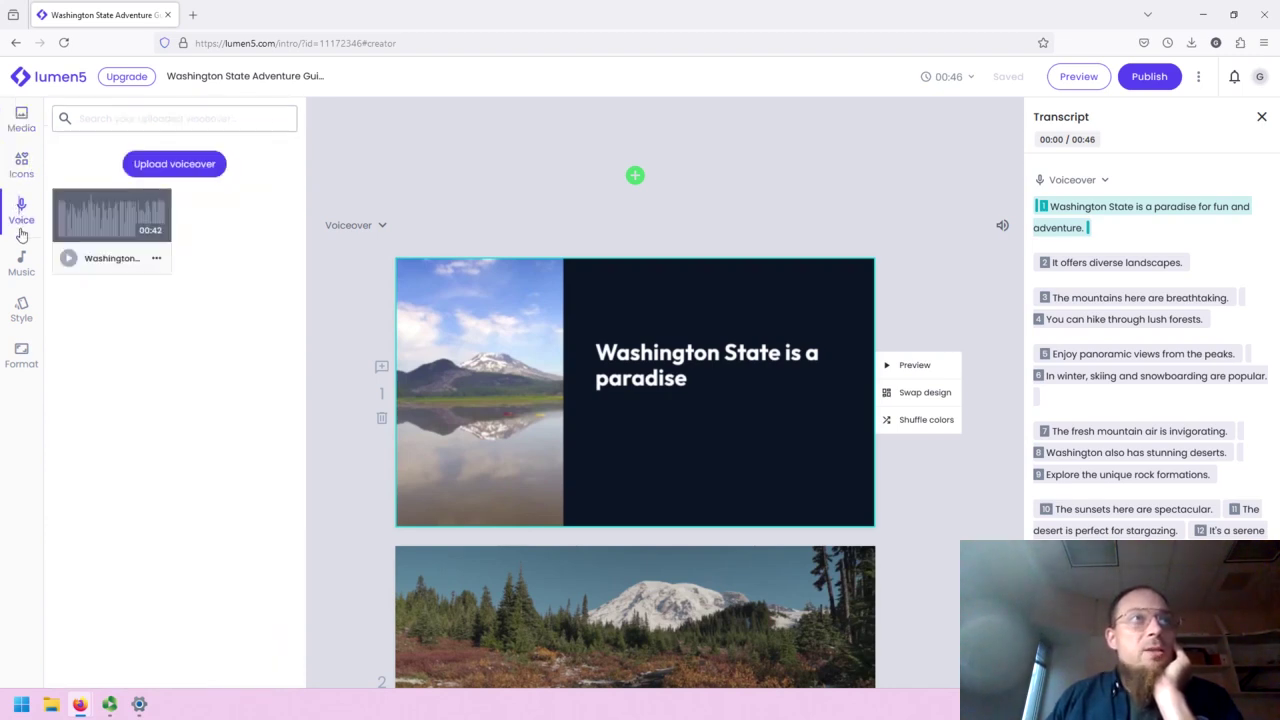
click(21, 258)
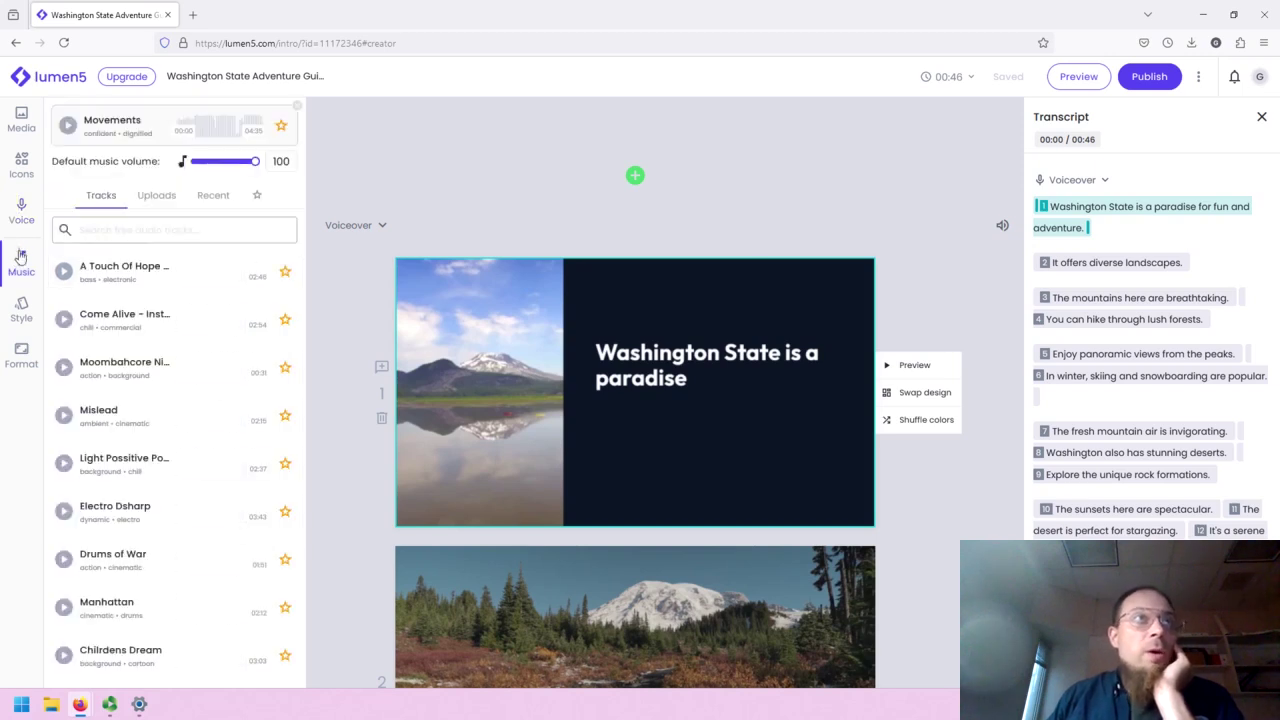
click(10, 320)
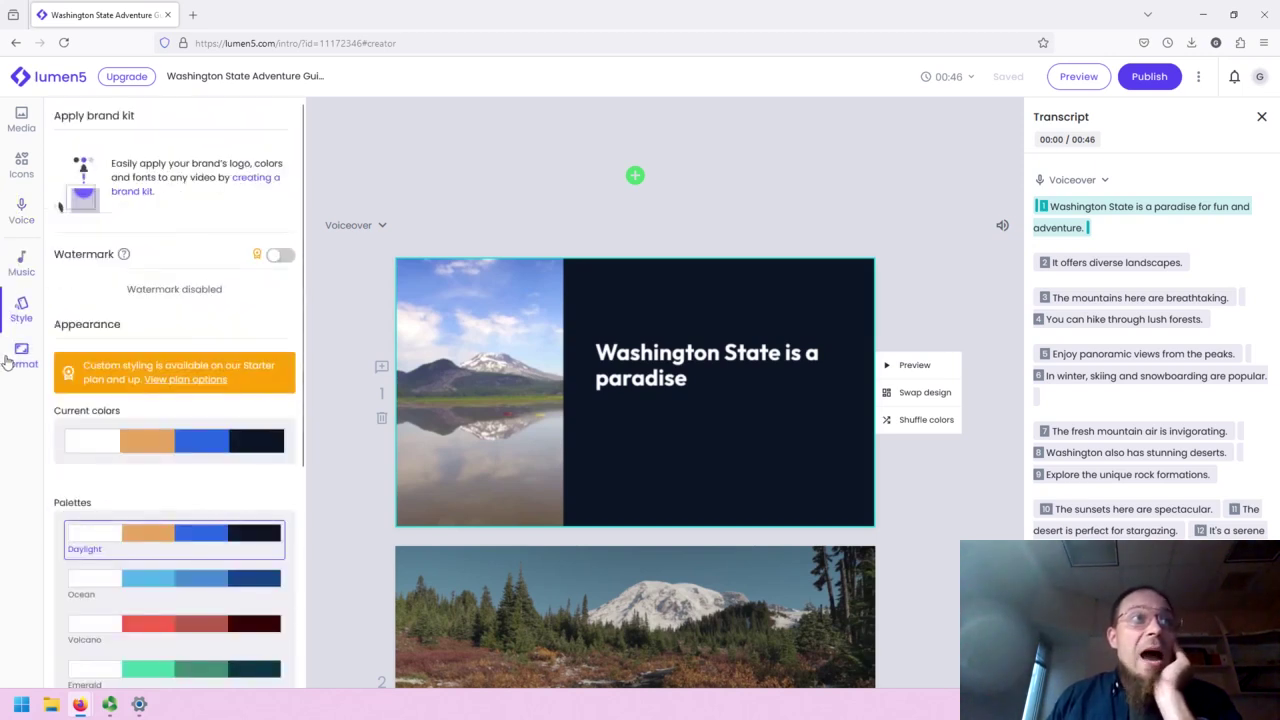
click(8, 360)
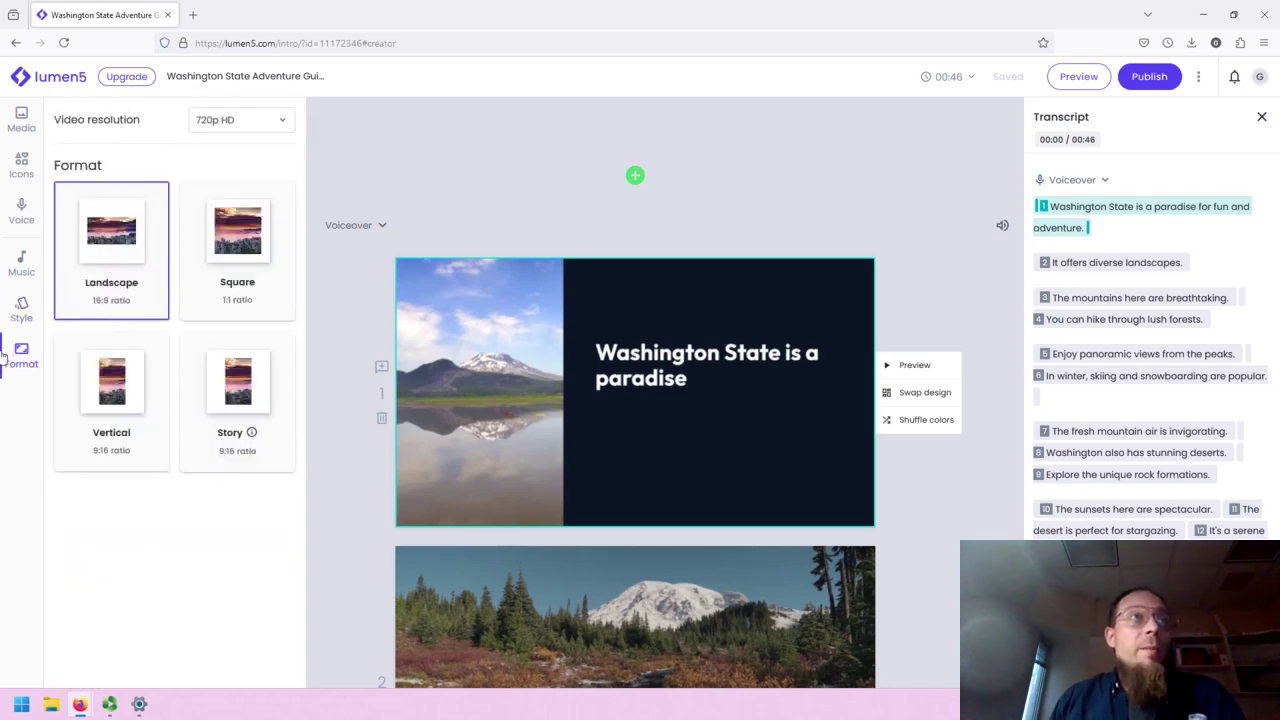
click(21, 120)
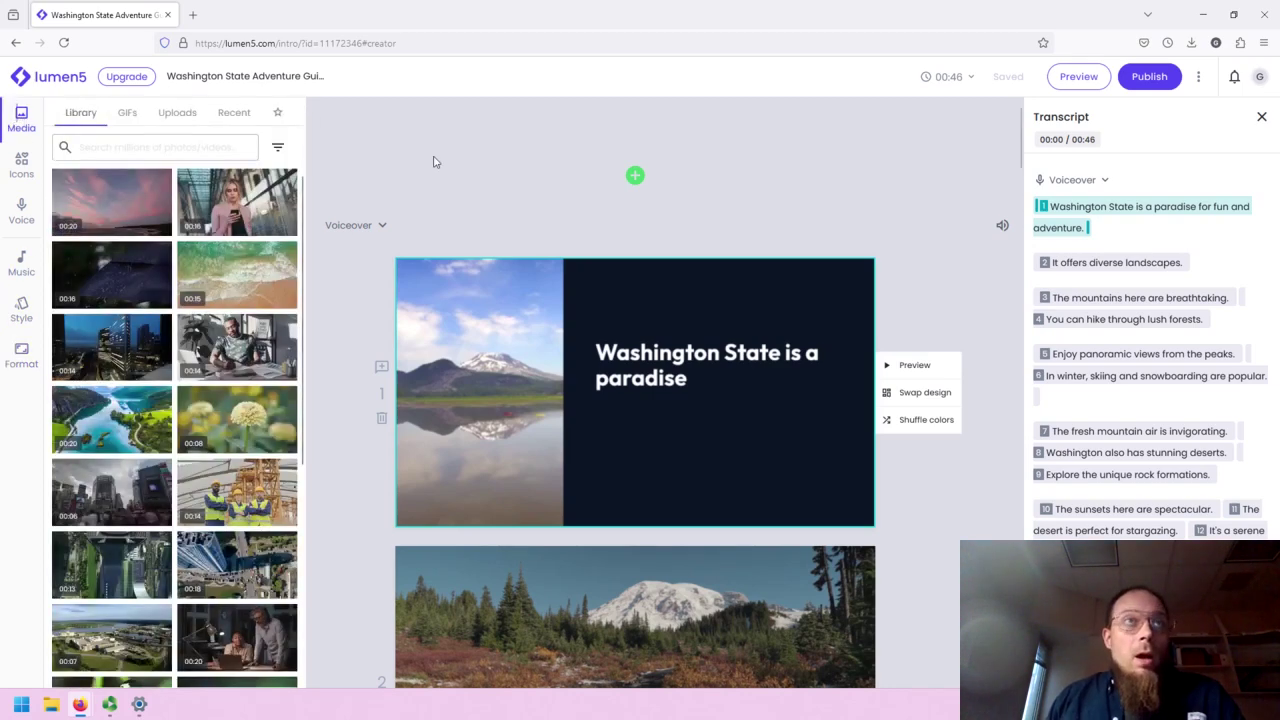
scroll(537, 339, down, 1)
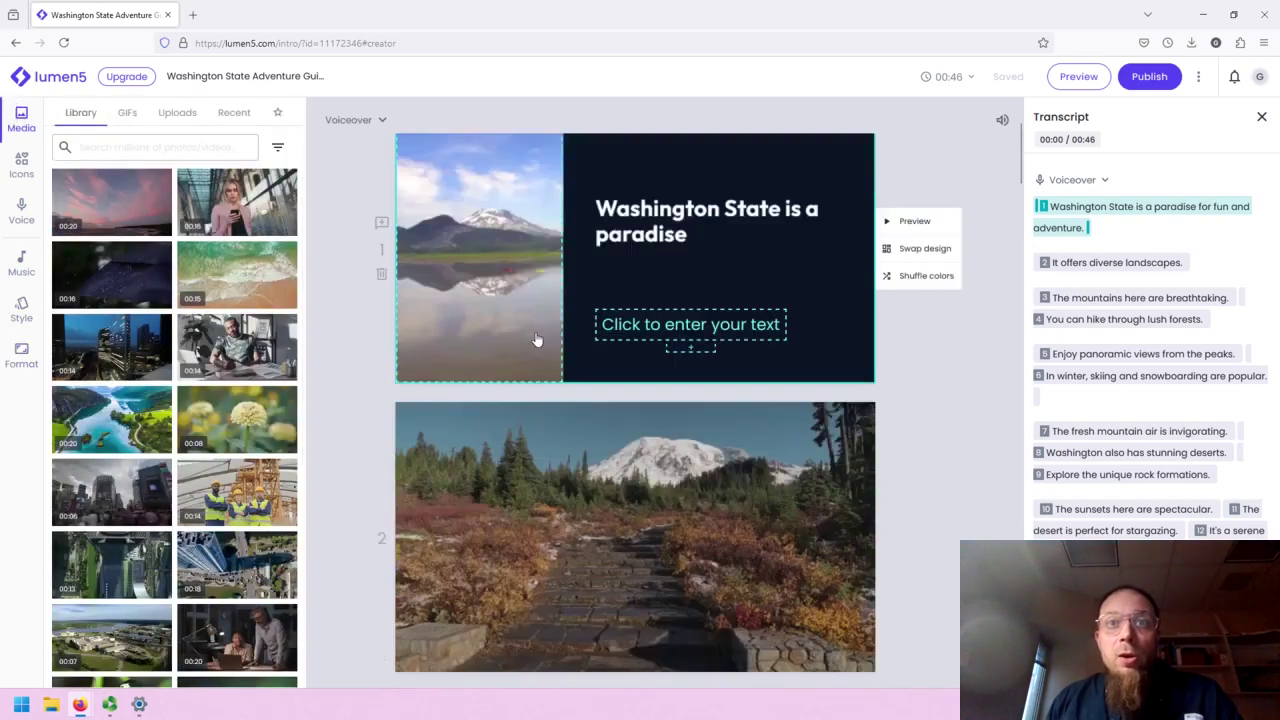
scroll(537, 339, down, 2)
scroll(537, 339, down, 1)
scroll(537, 339, down, 2)
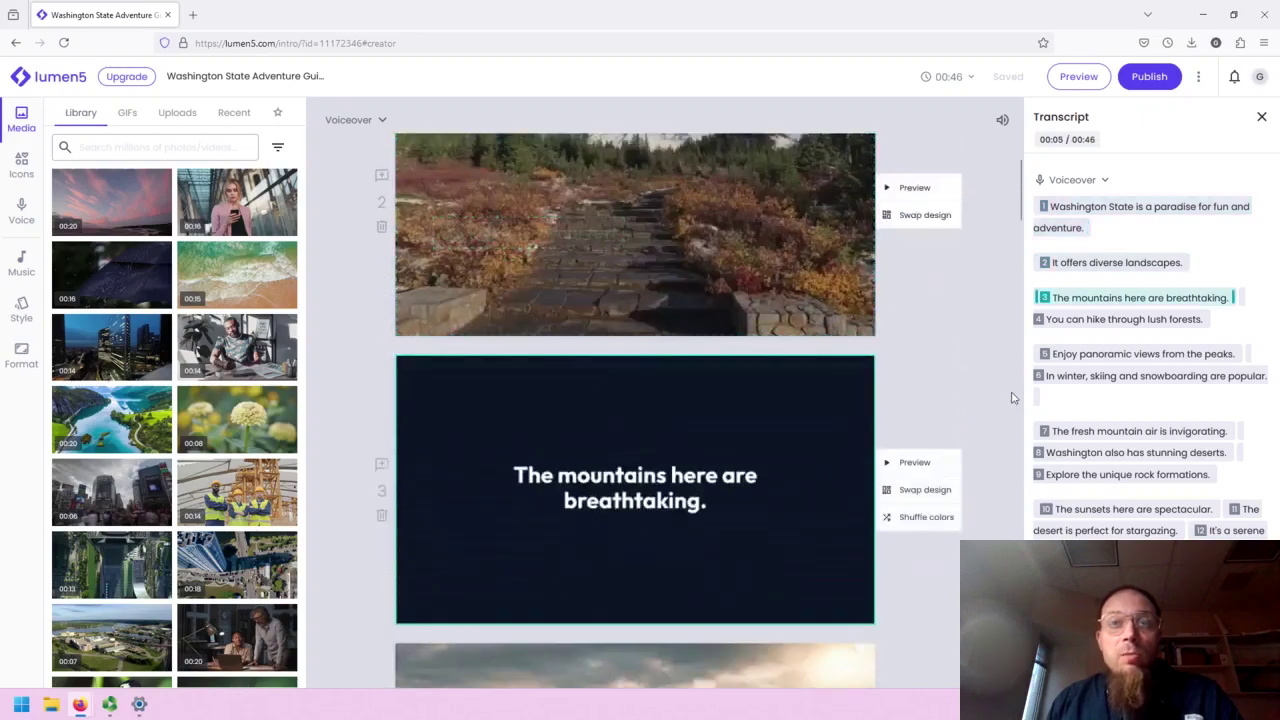
scroll(972, 368, down, 2)
scroll(971, 367, down, 2)
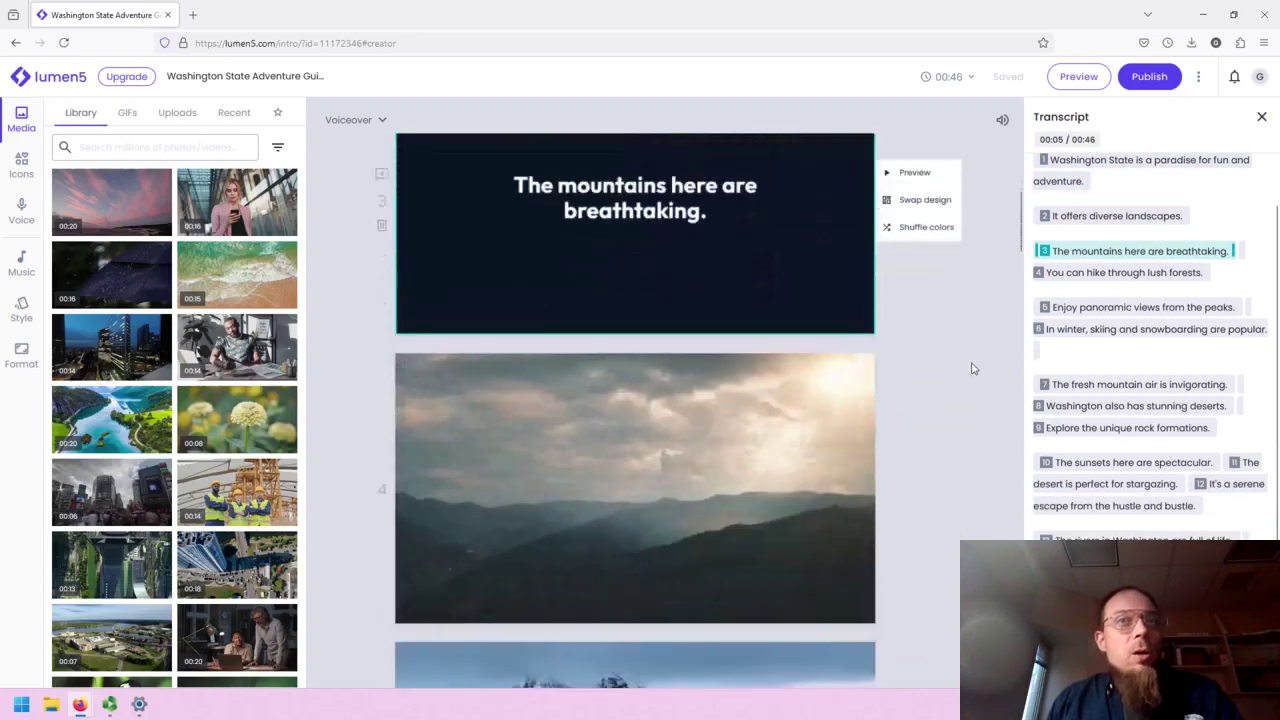
scroll(971, 368, down, 2)
scroll(972, 369, down, 2)
scroll(971, 368, down, 1)
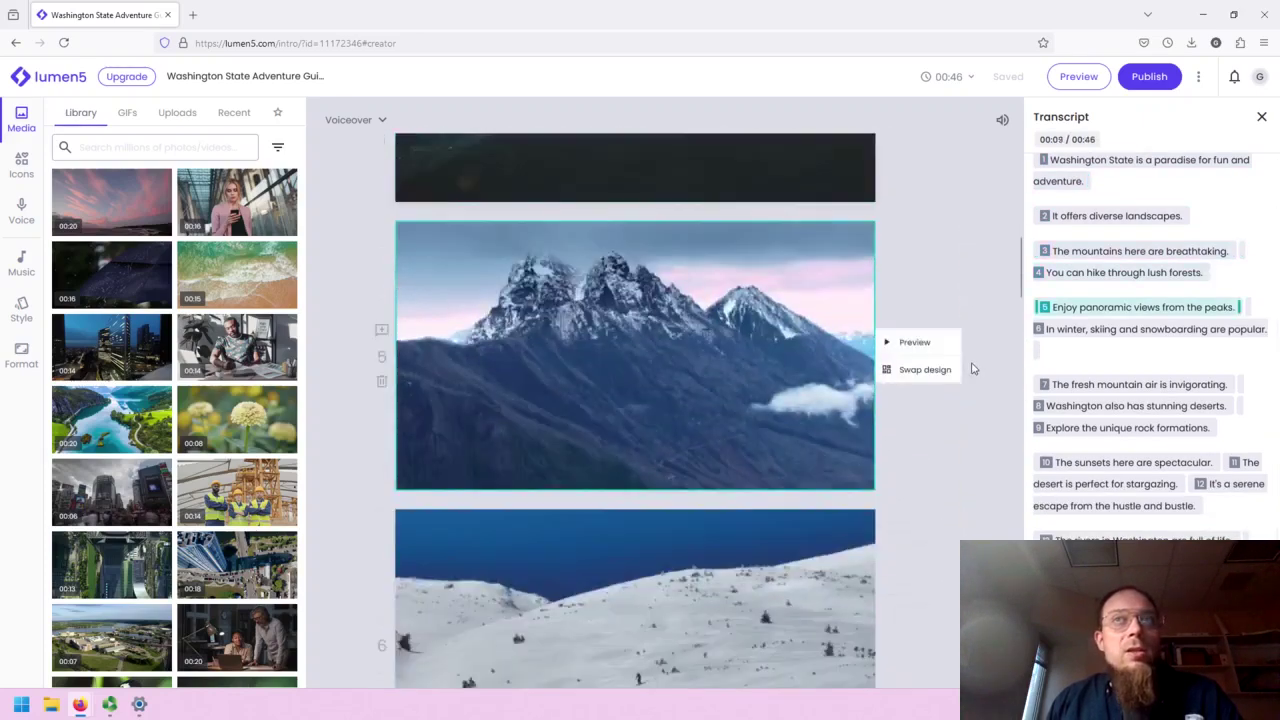
scroll(971, 368, down, 3)
scroll(971, 368, down, 3)
scroll(971, 368, down, 2)
scroll(971, 368, down, 2)
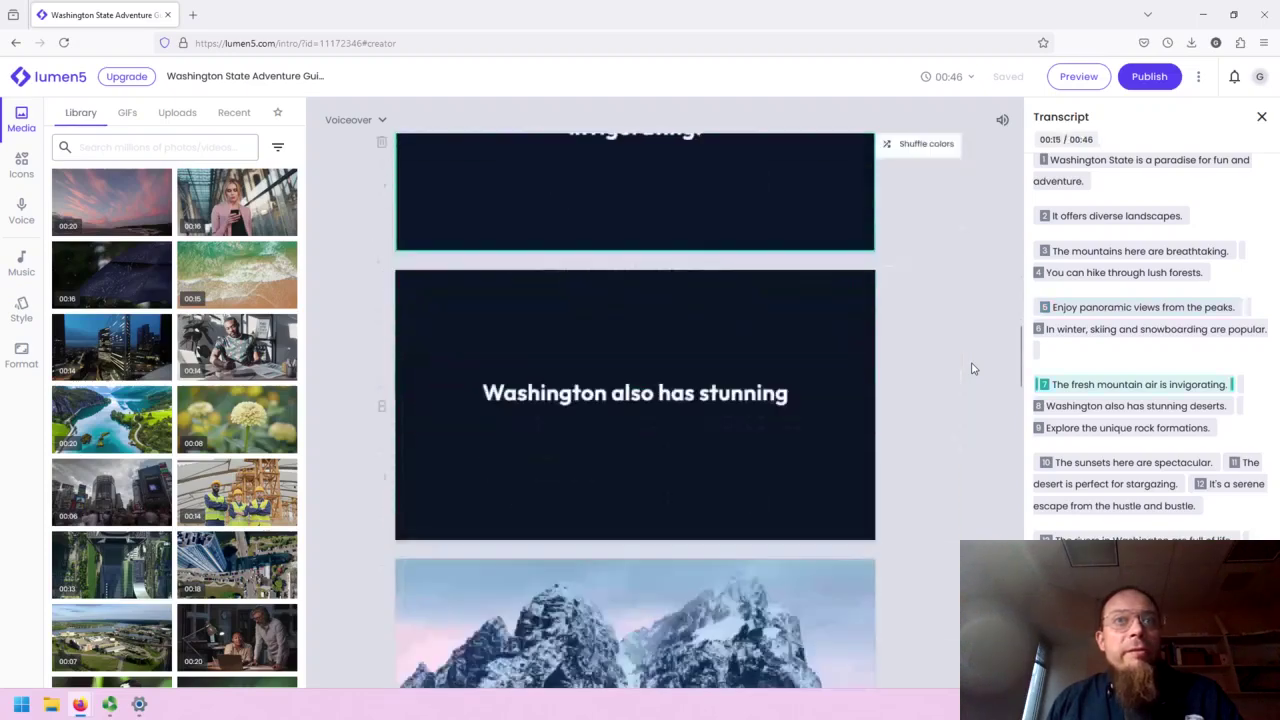
scroll(971, 368, down, 1)
scroll(971, 368, down, 3)
scroll(971, 368, down, 1)
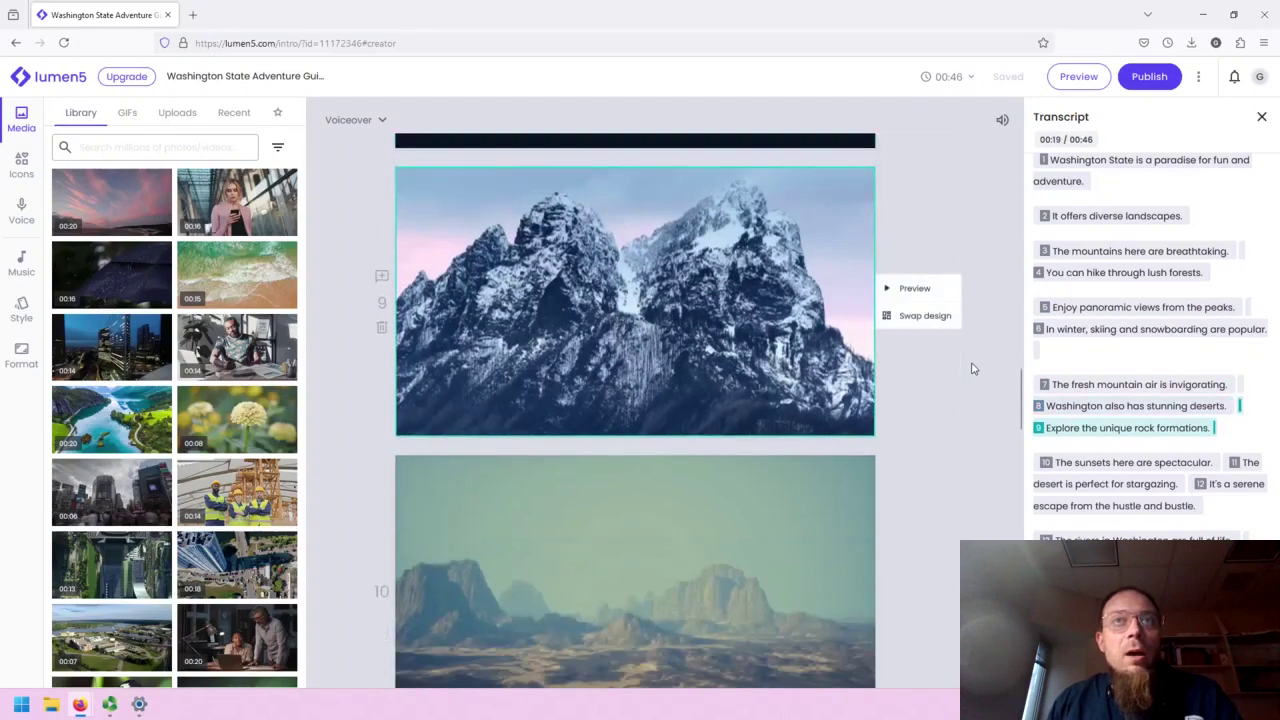
scroll(971, 368, down, 1)
scroll(971, 368, down, 1)
scroll(971, 368, down, 2)
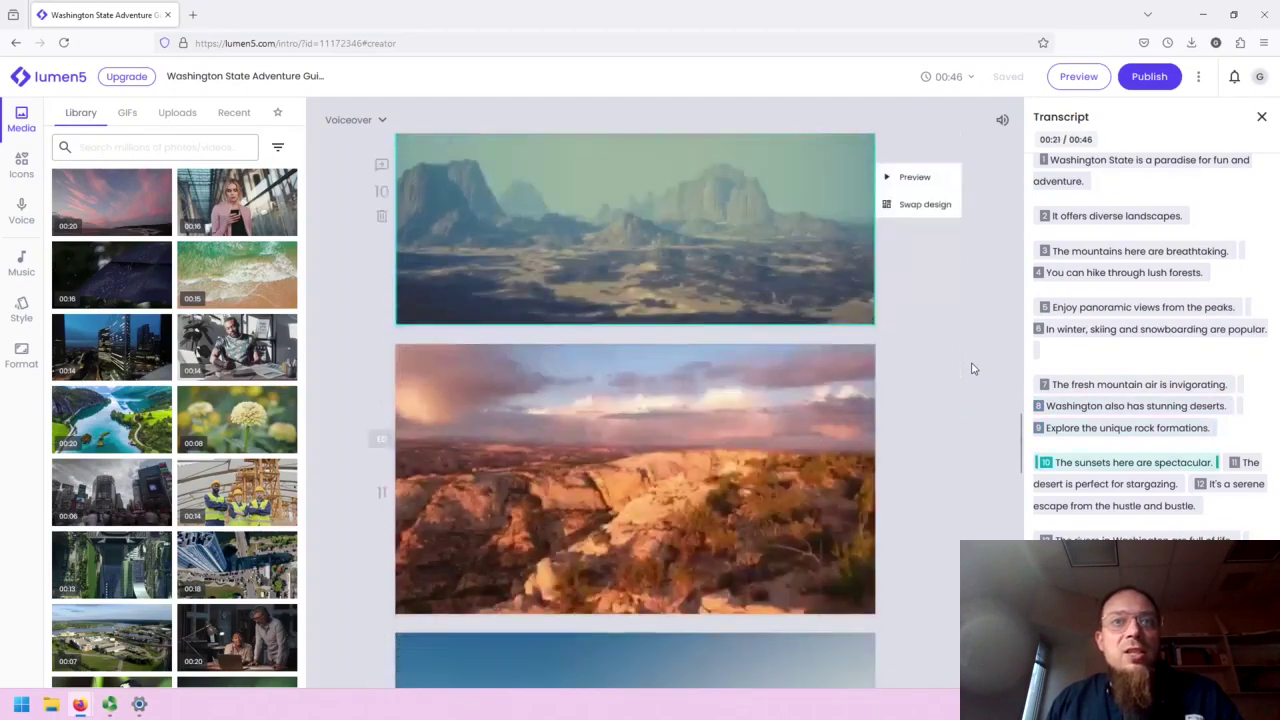
scroll(971, 368, down, 3)
scroll(971, 368, down, 2)
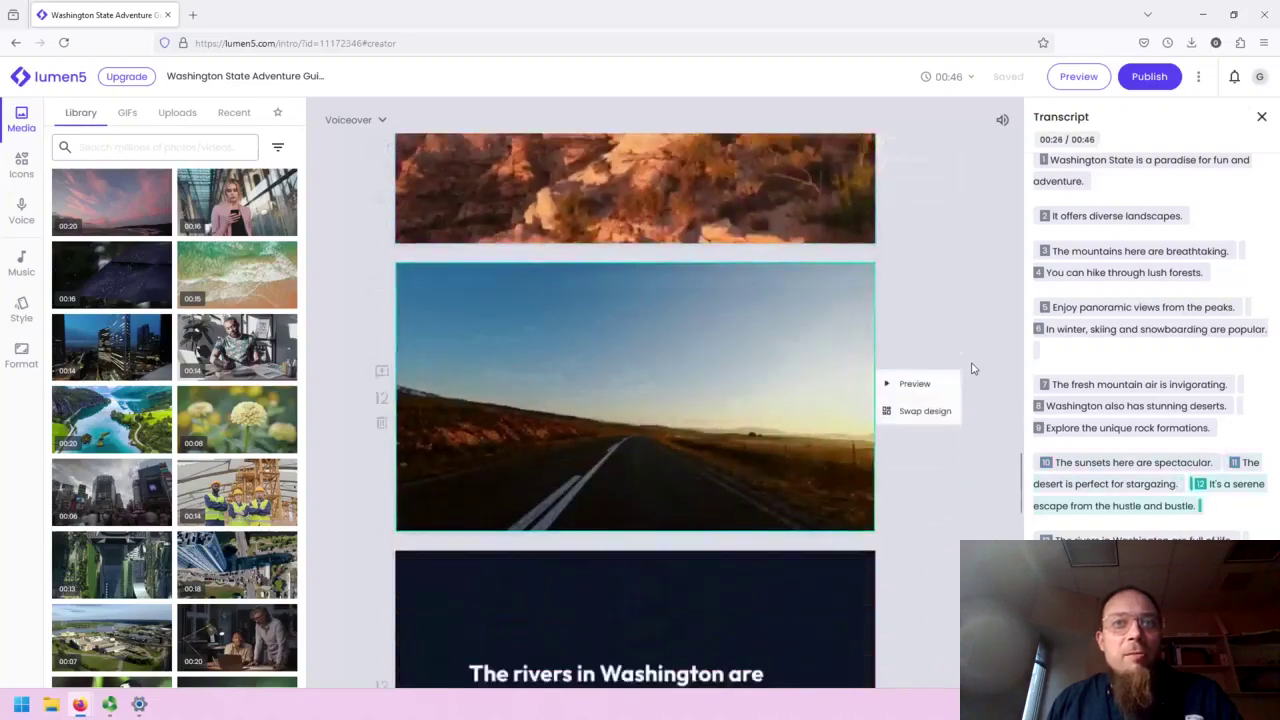
scroll(971, 368, down, 1)
scroll(971, 368, down, 1)
scroll(971, 368, down, 1)
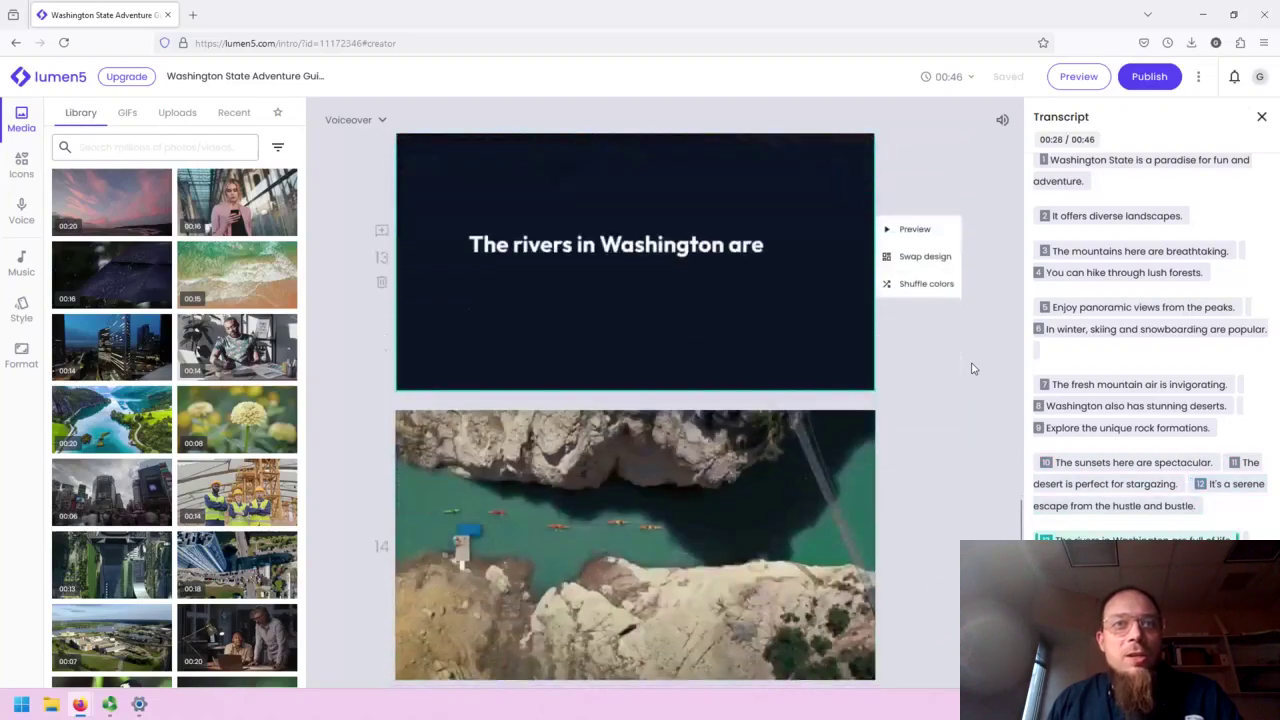
scroll(971, 368, down, 1)
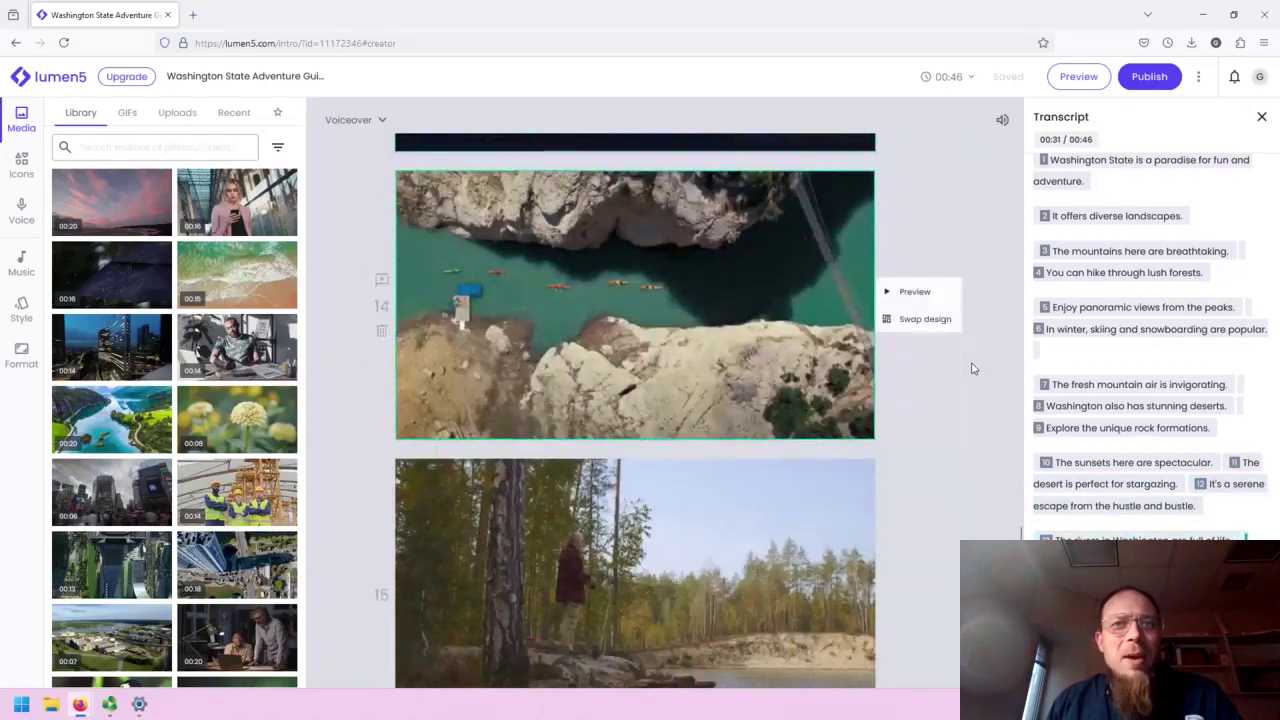
scroll(971, 368, down, 1)
scroll(971, 368, down, 1)
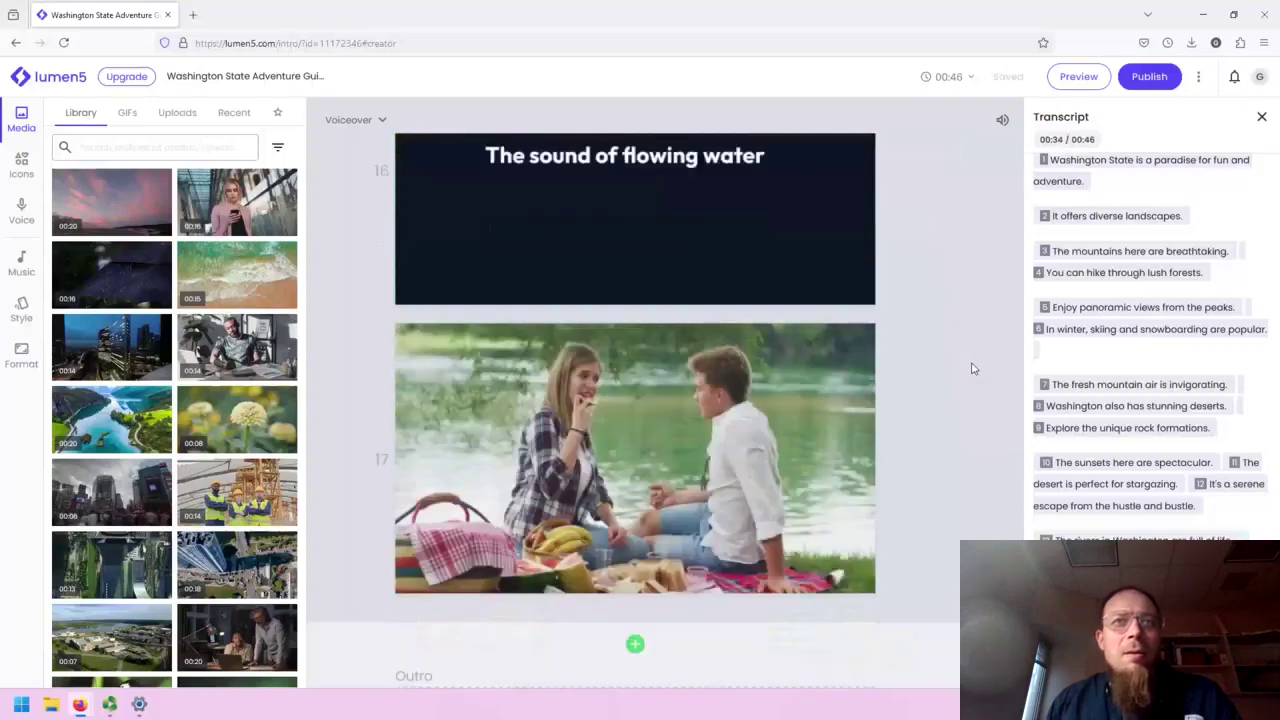
scroll(1007, 483, down, 1)
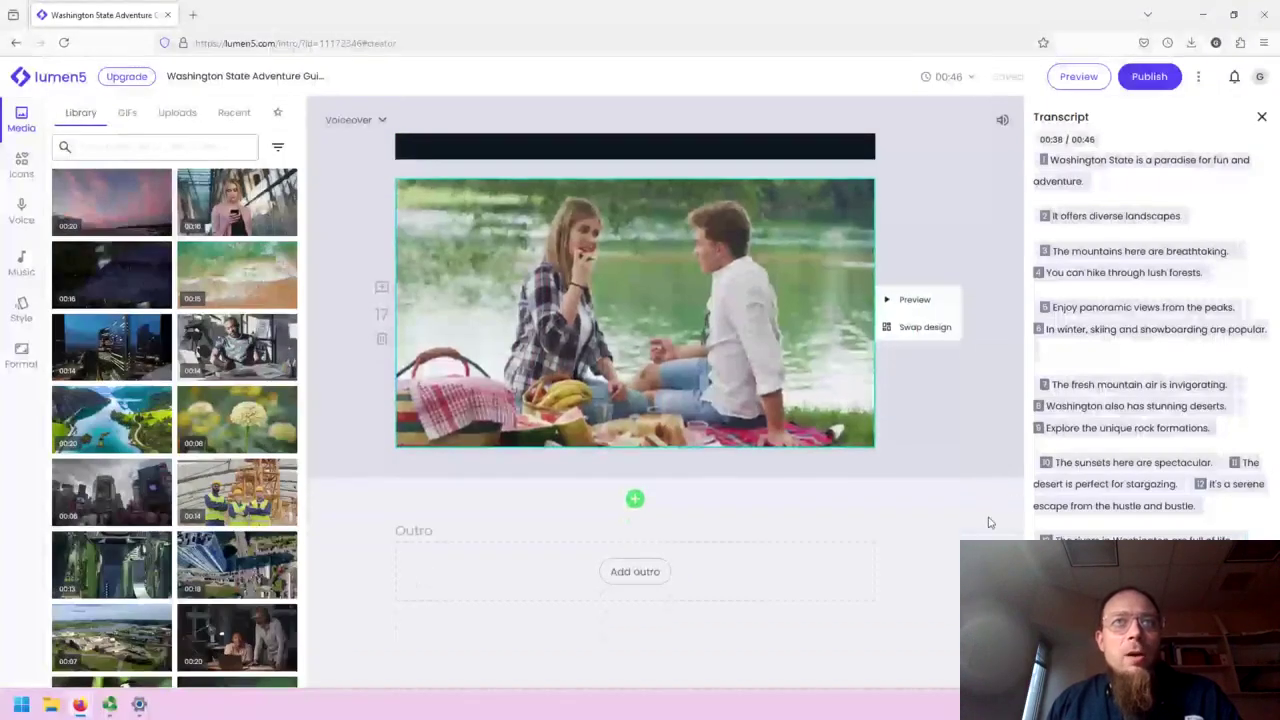
scroll(660, 400, up, 2)
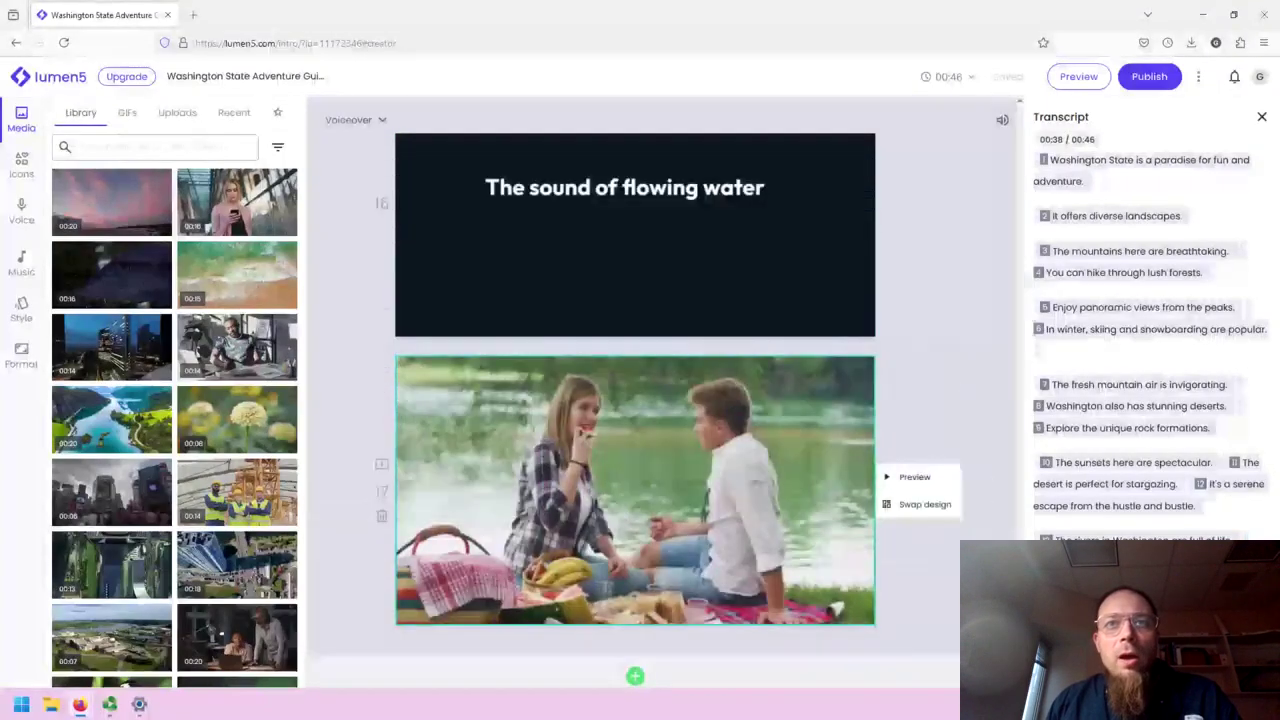
scroll(660, 400, down, 1)
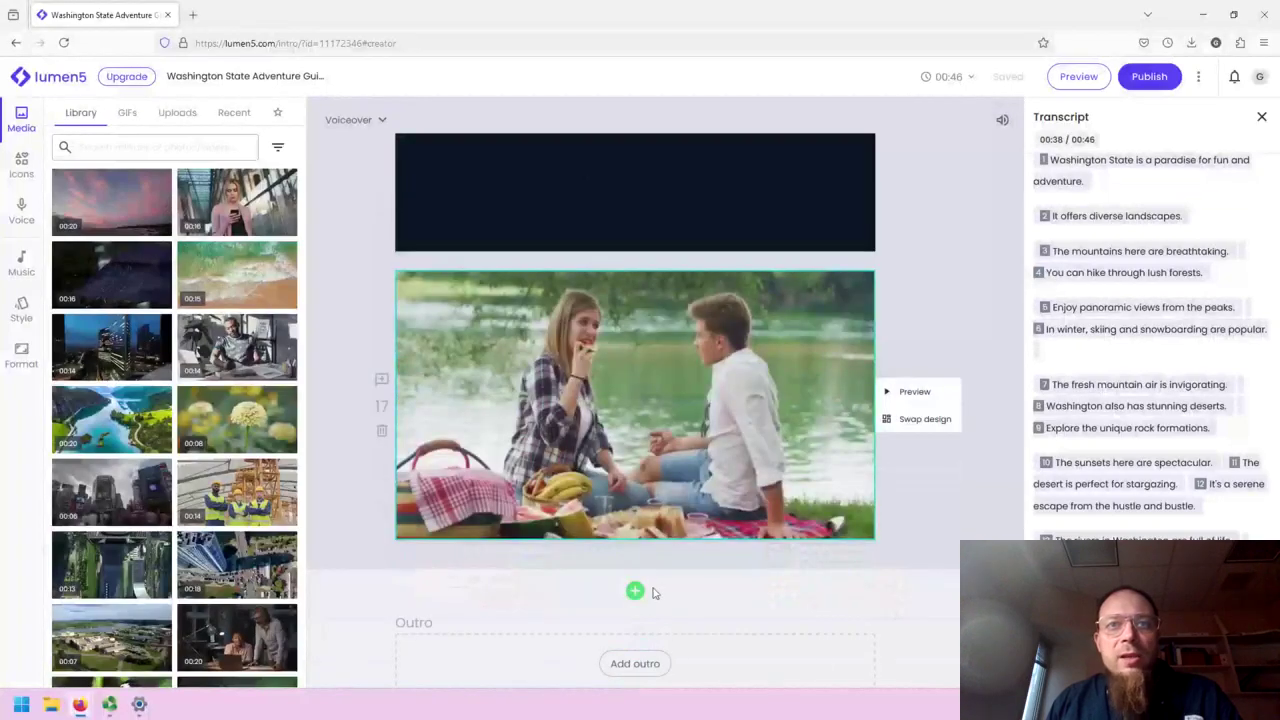
scroll(647, 612, down, 1)
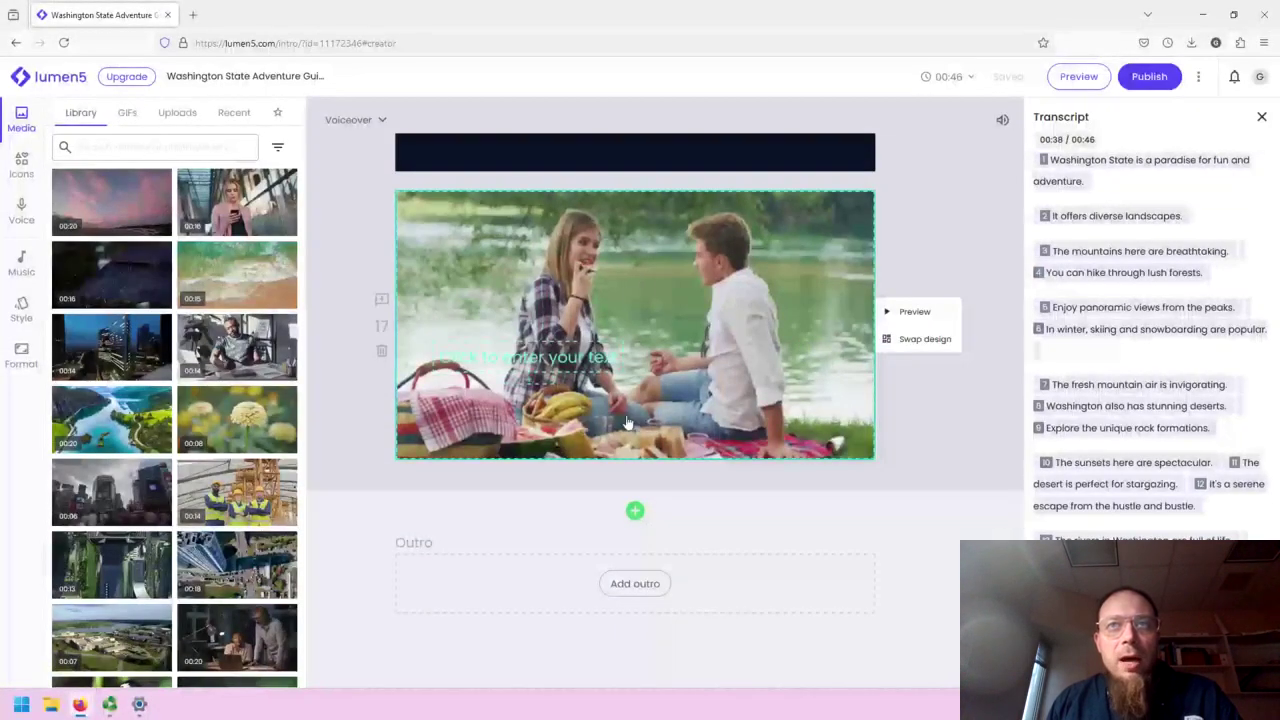
drag(1019, 600, 1019, 318)
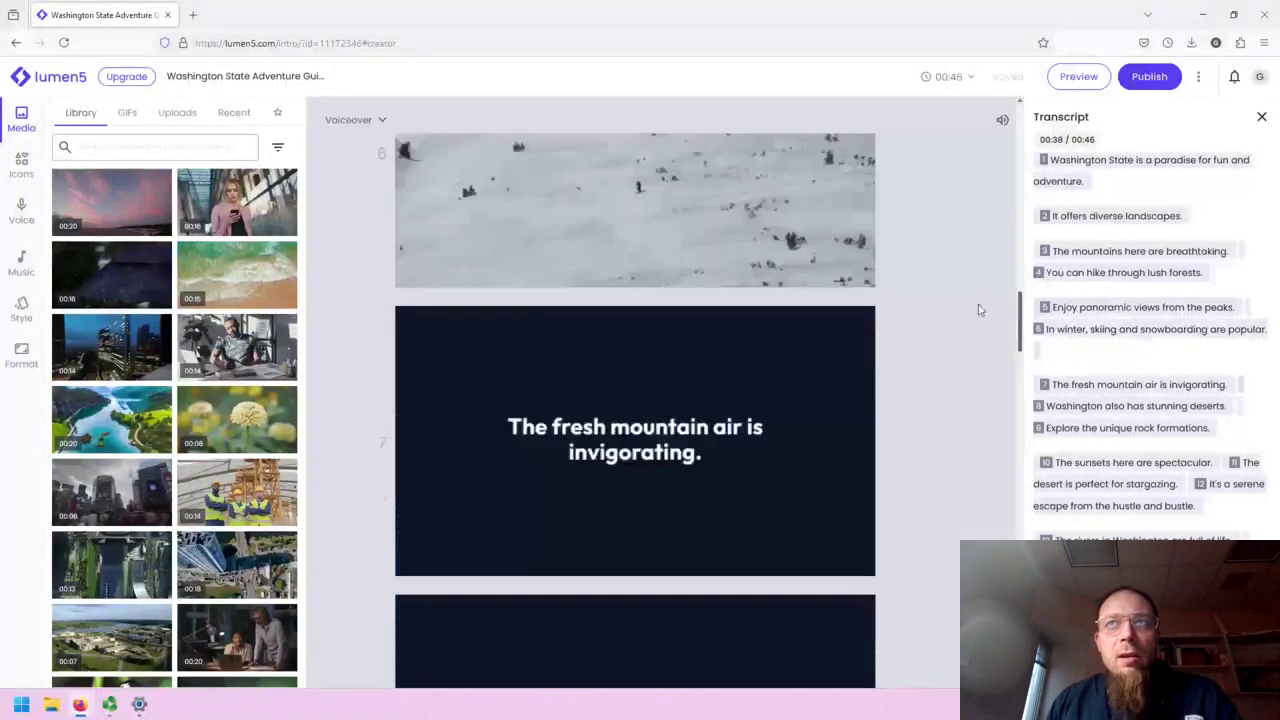
scroll(979, 310, up, 10)
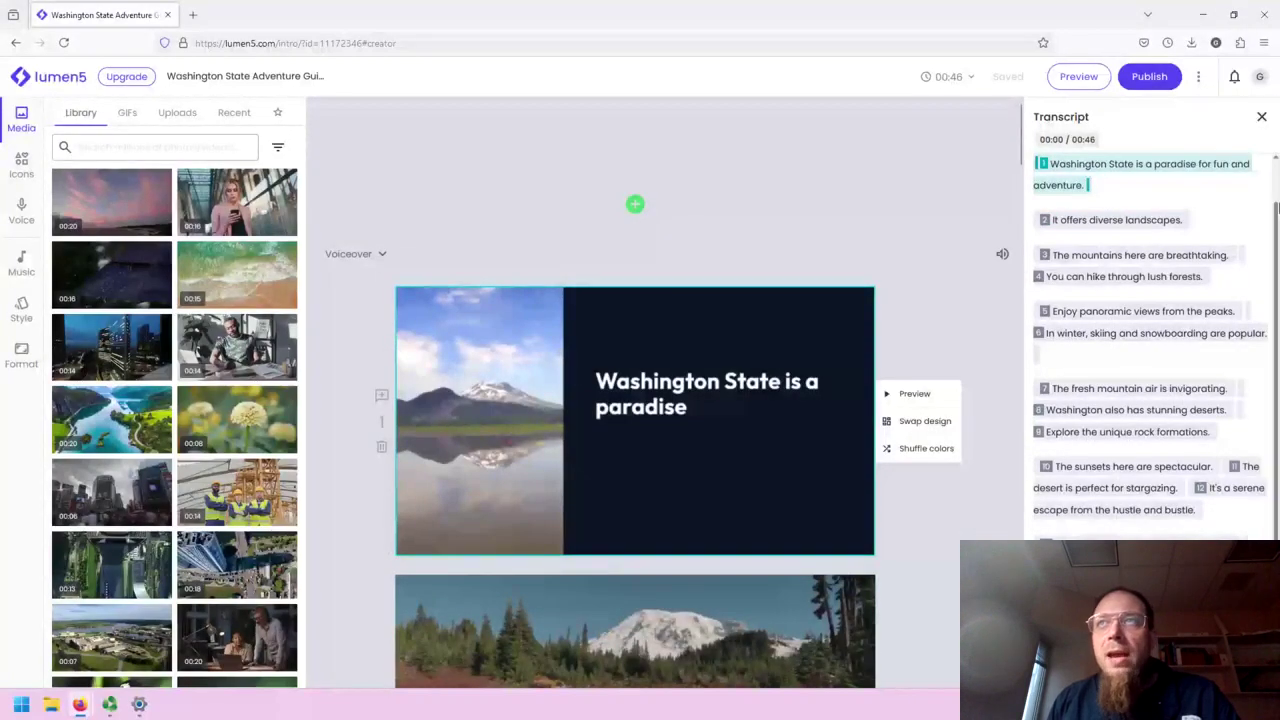
drag(1275, 222, 1276, 312)
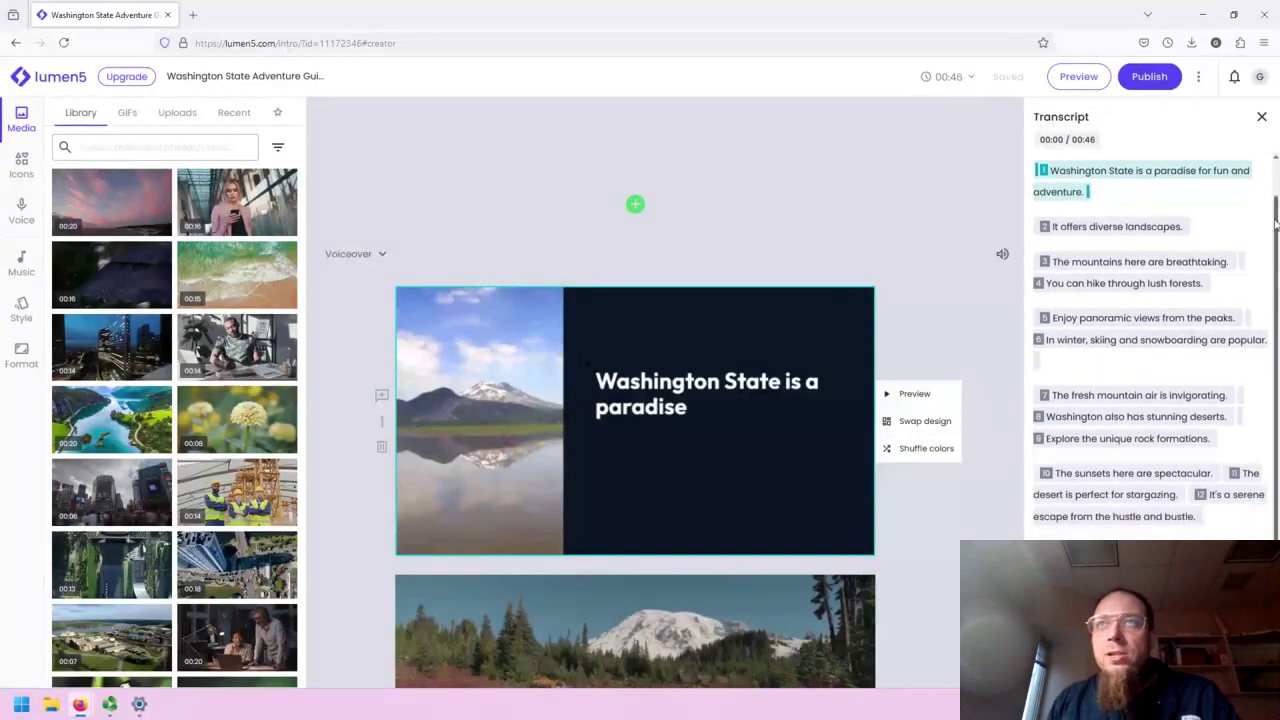
scroll(1086, 243, up, 1)
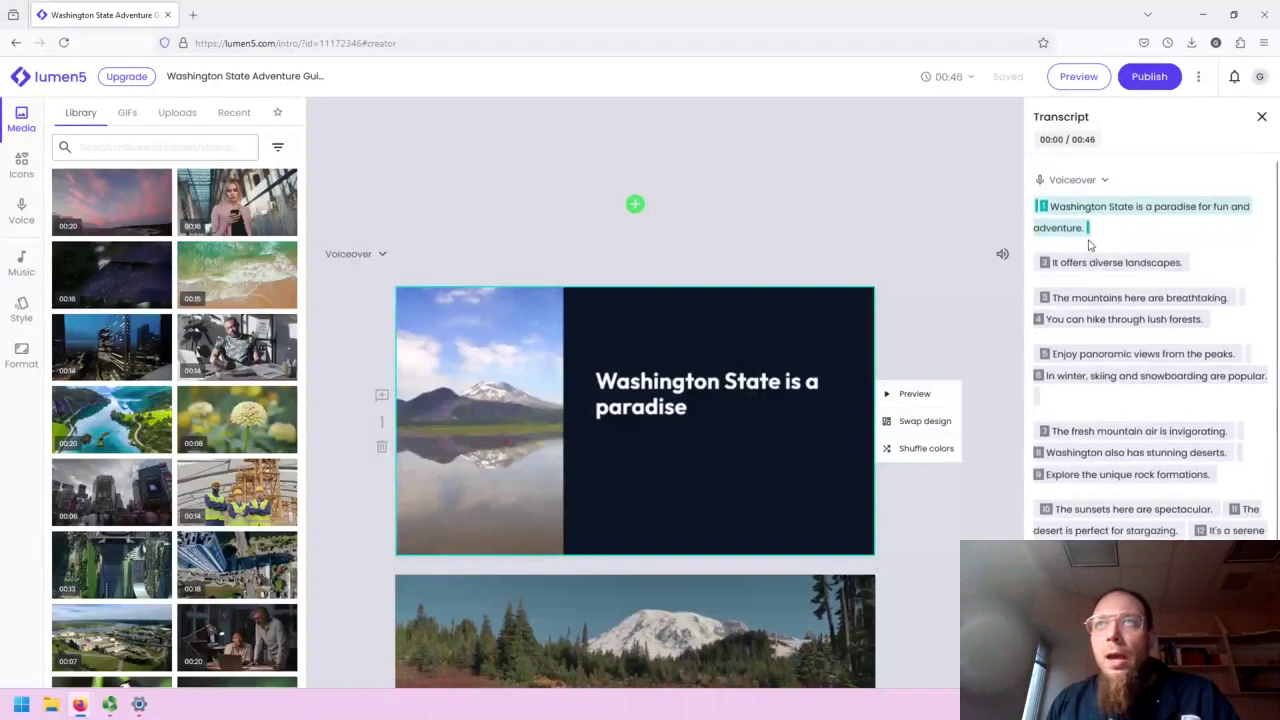
click(1060, 180)
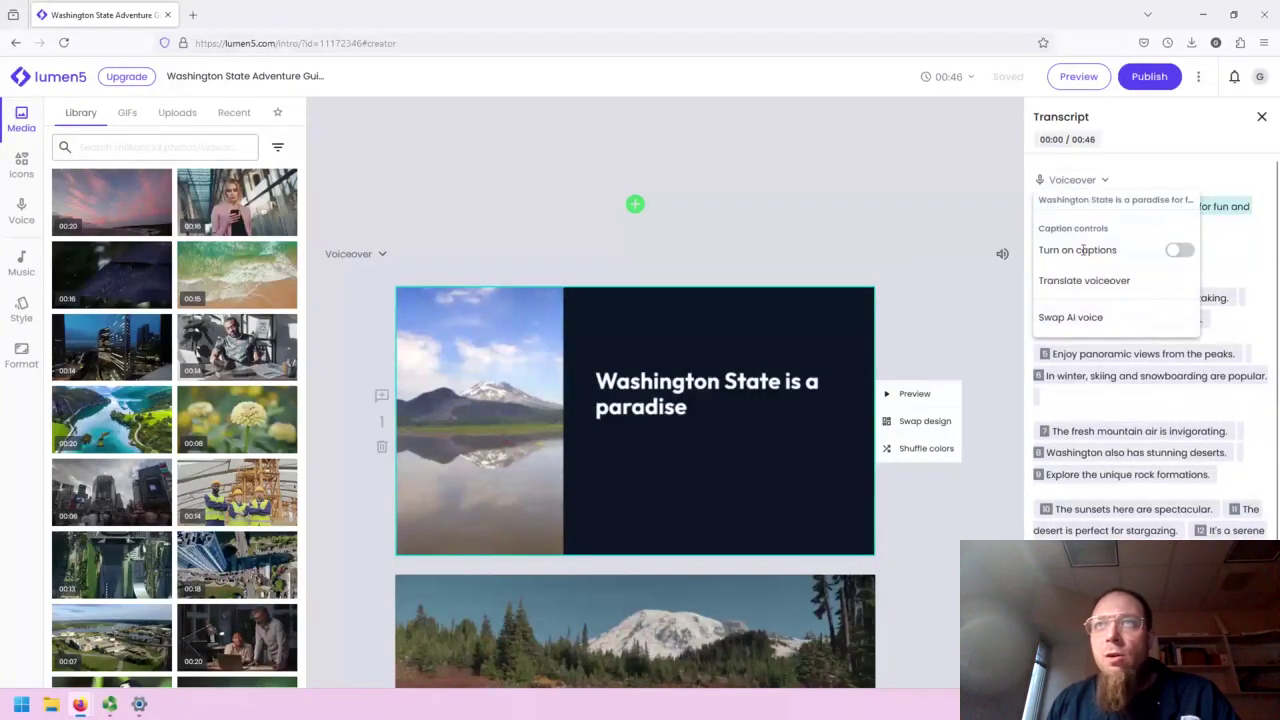
click(1060, 178)
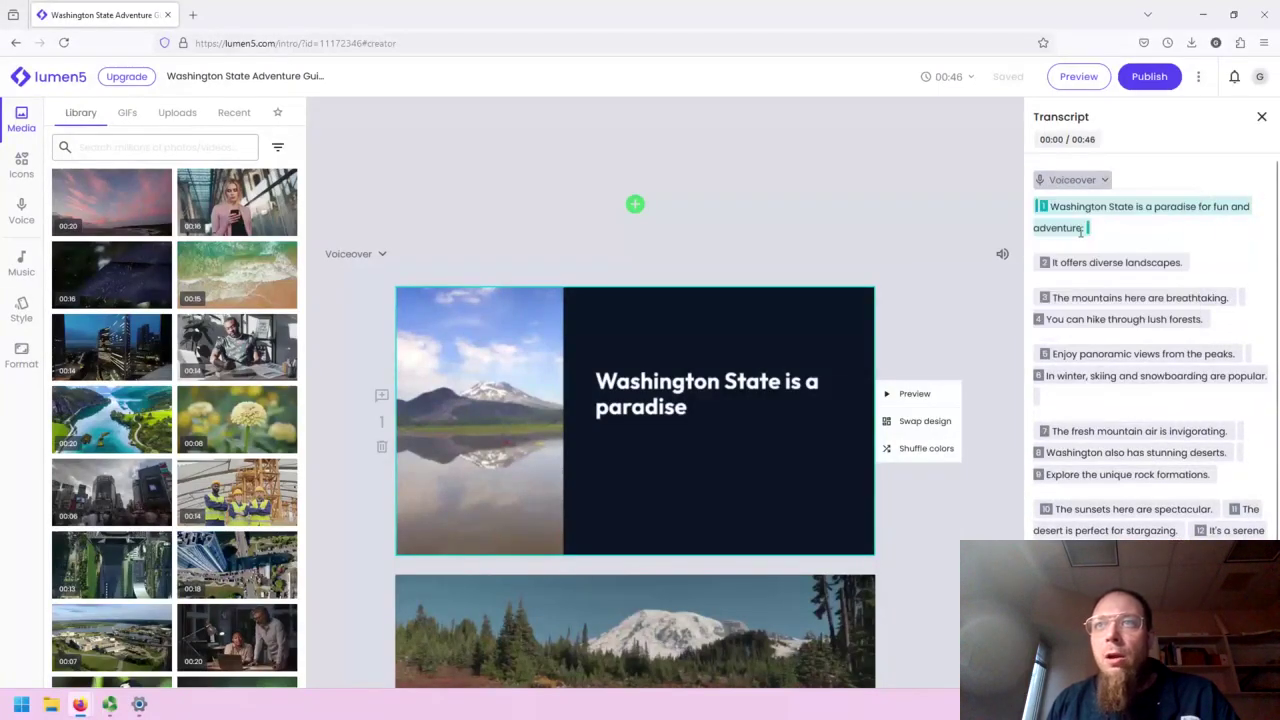
click(1092, 510)
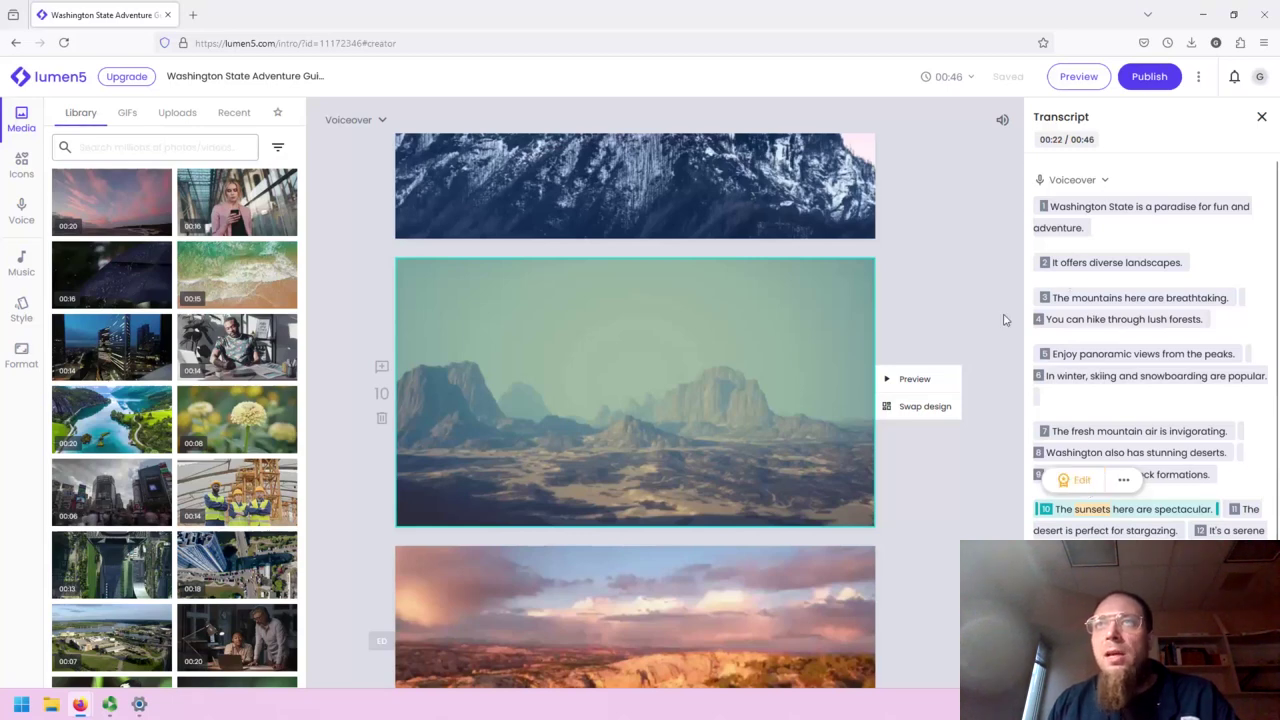
click(1210, 145)
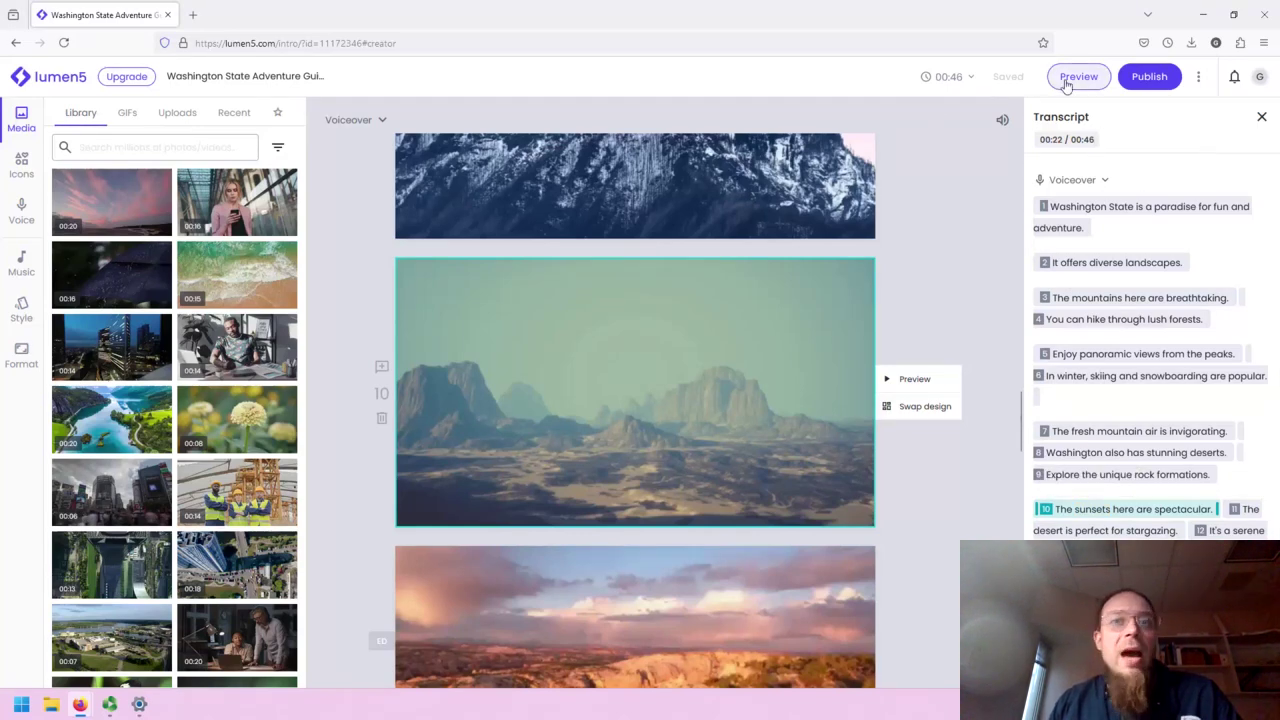
click(1077, 77)
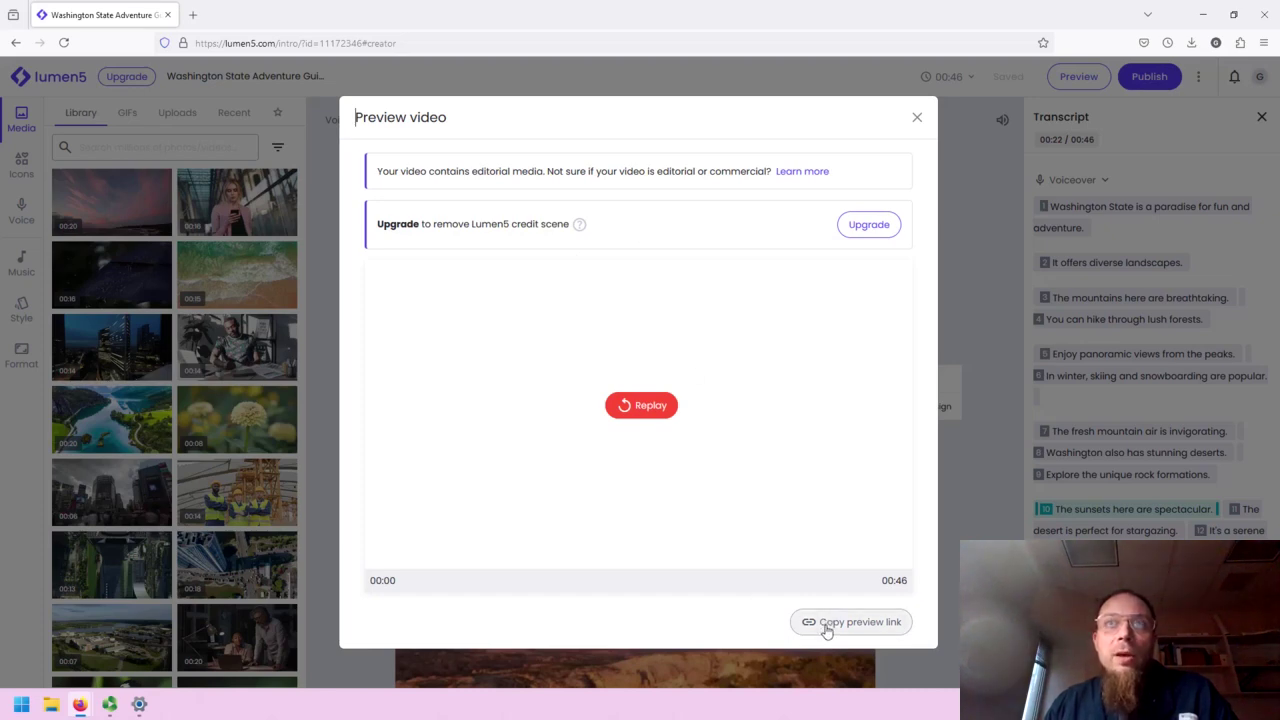
Close the preview and publish the Washington State Adventure Guide to its share page.
click(916, 118)
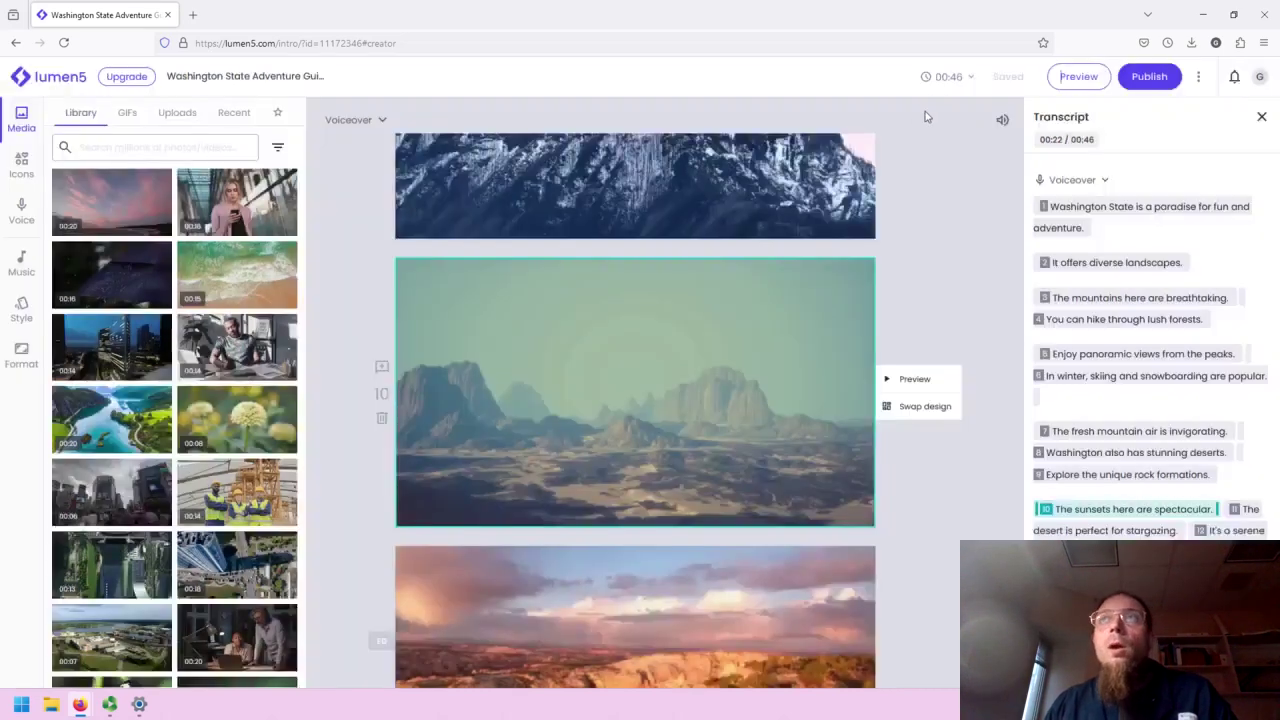
click(1145, 78)
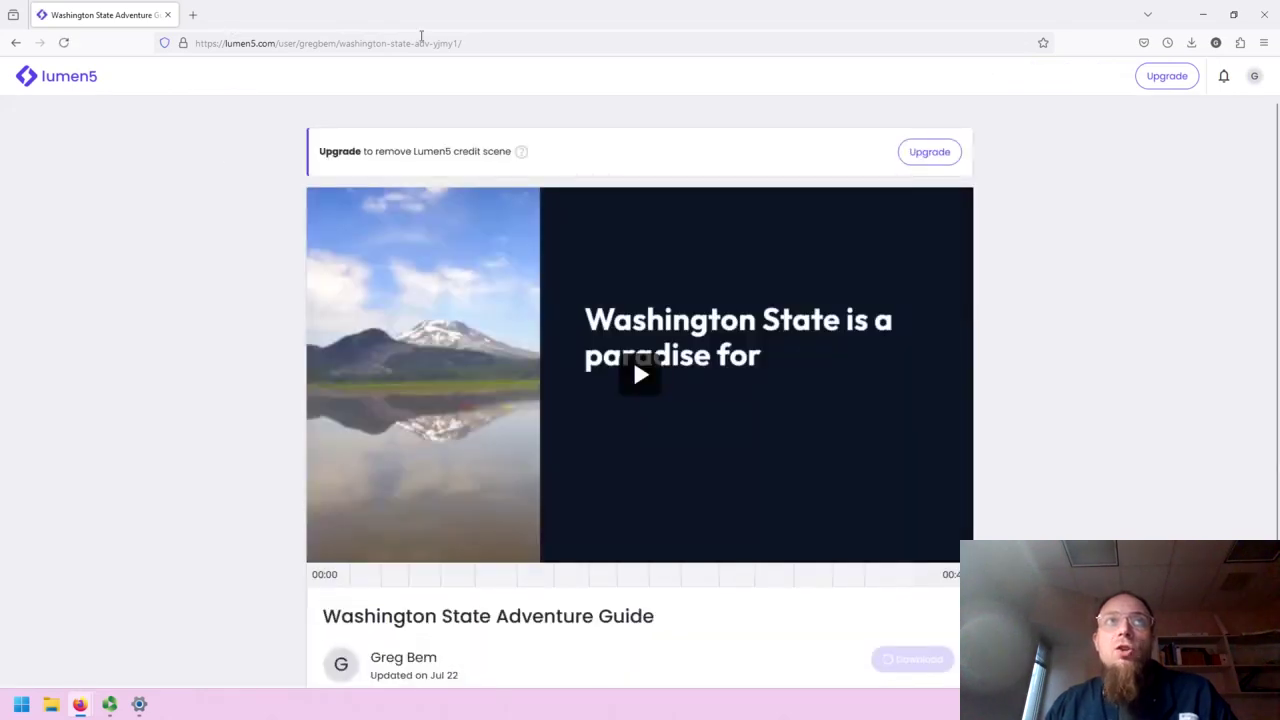
scroll(284, 312, down, 2)
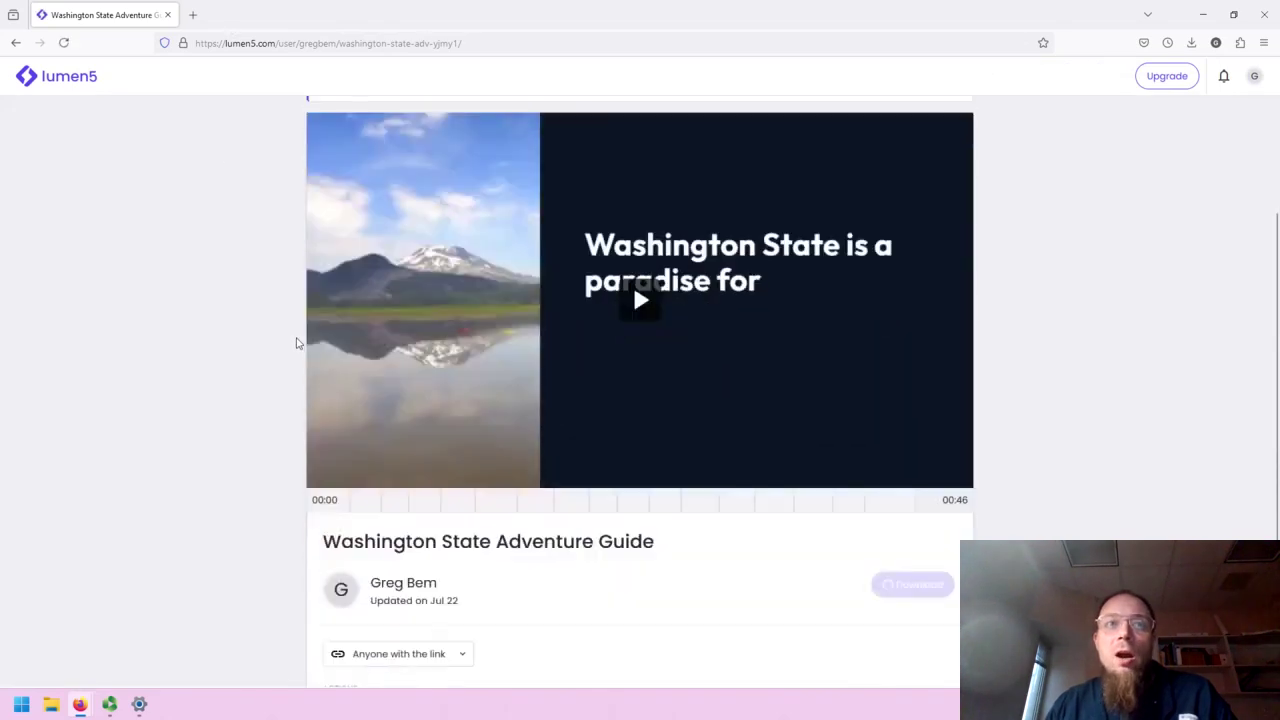
scroll(294, 340, down, 2)
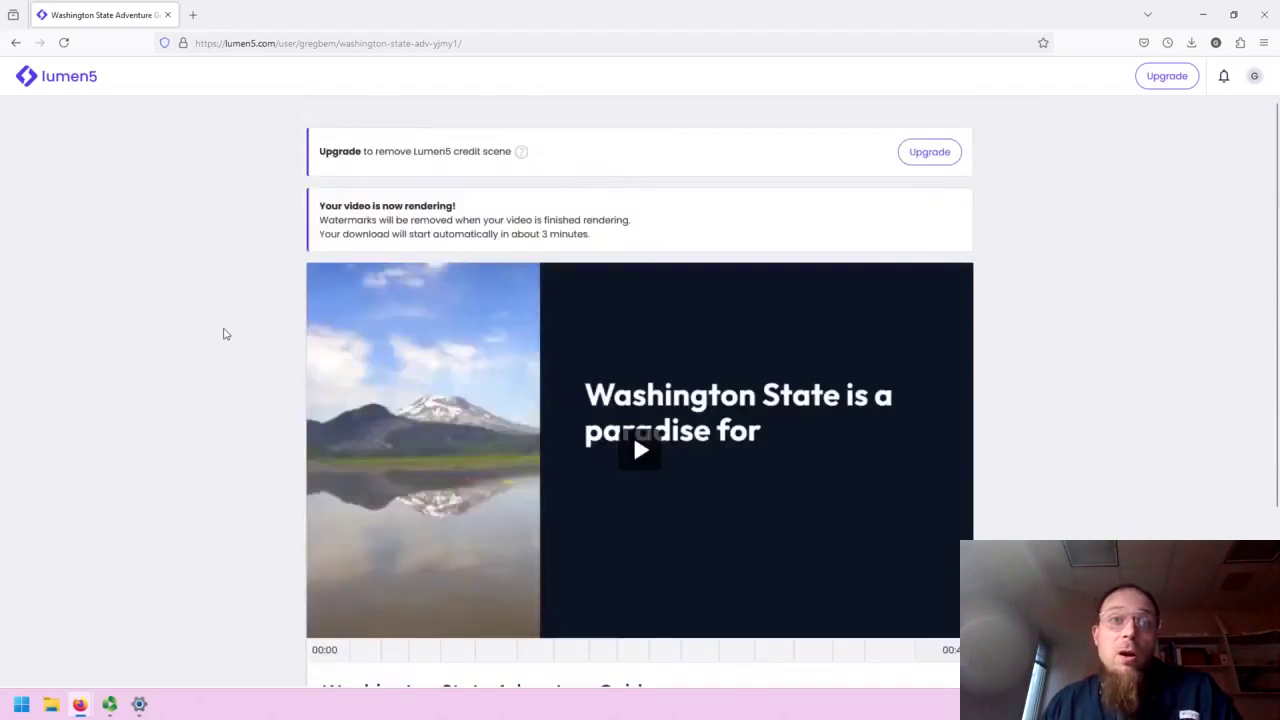
Scroll the share page's sharing and actions rows while the MP4 render and download finish.
scroll(224, 334, down, 2)
scroll(221, 333, down, 3)
scroll(218, 332, up, 5)
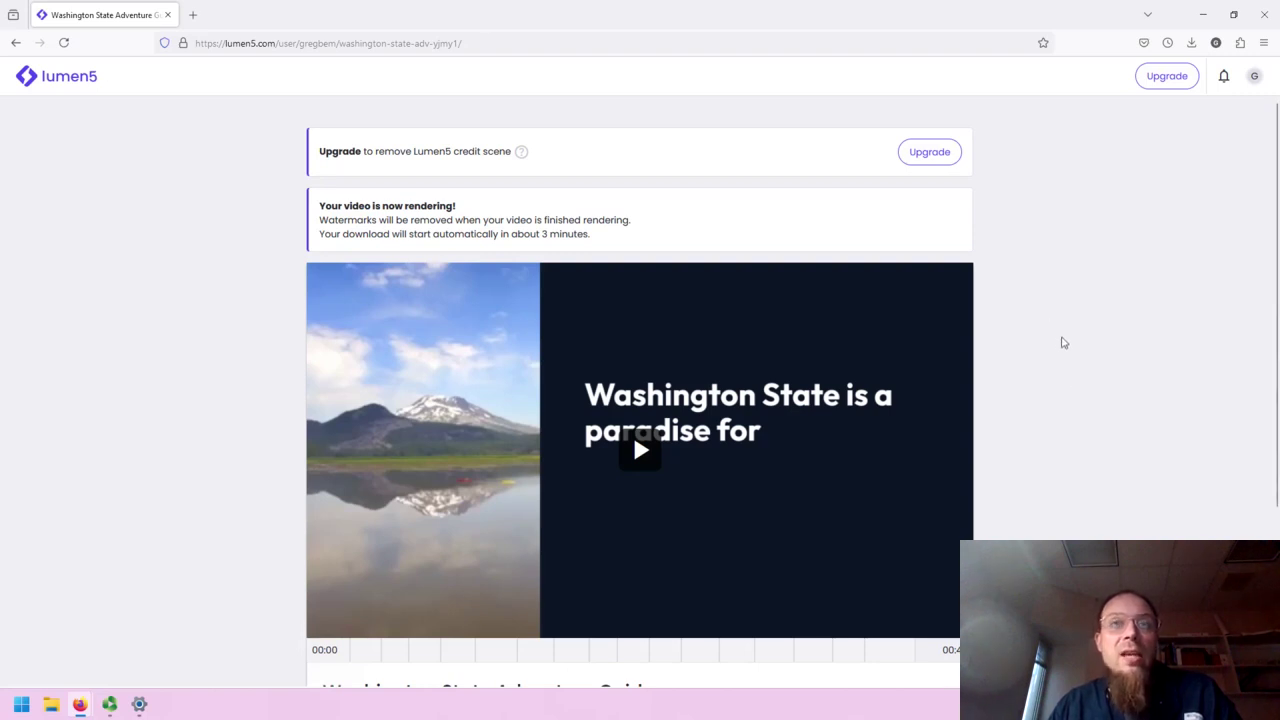
scroll(1069, 377, down, 2)
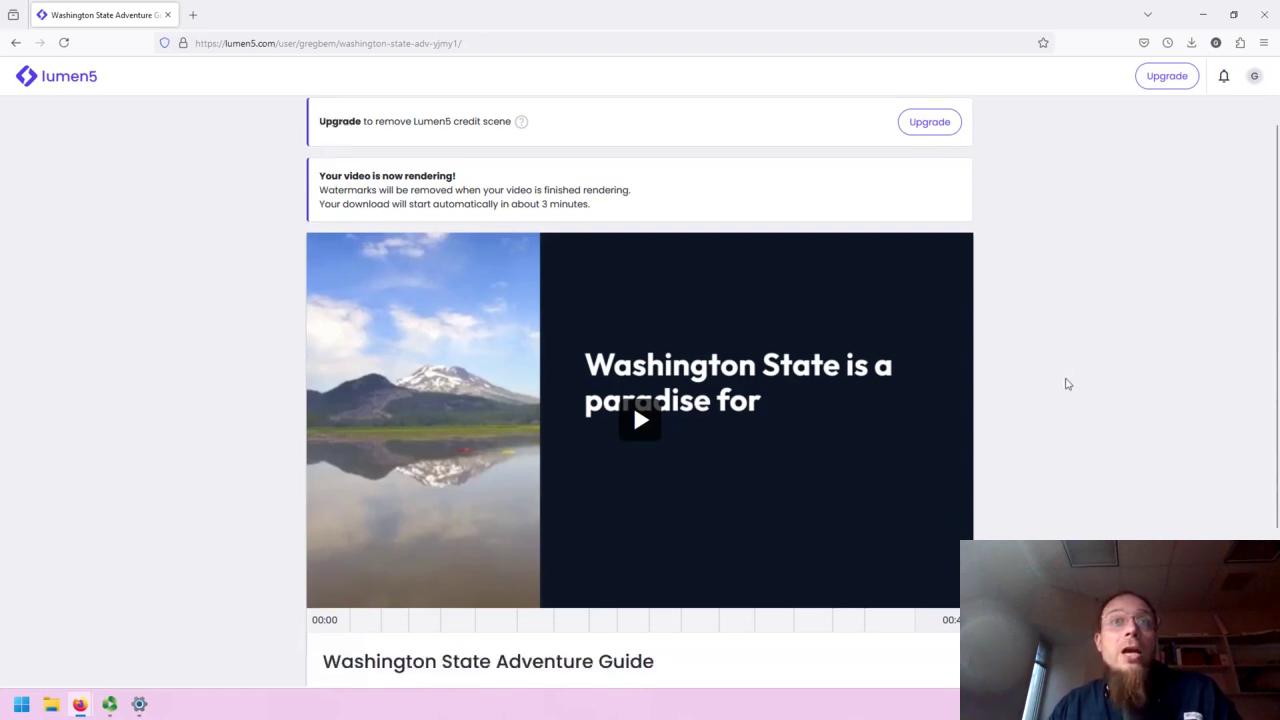
scroll(1067, 385, down, 3)
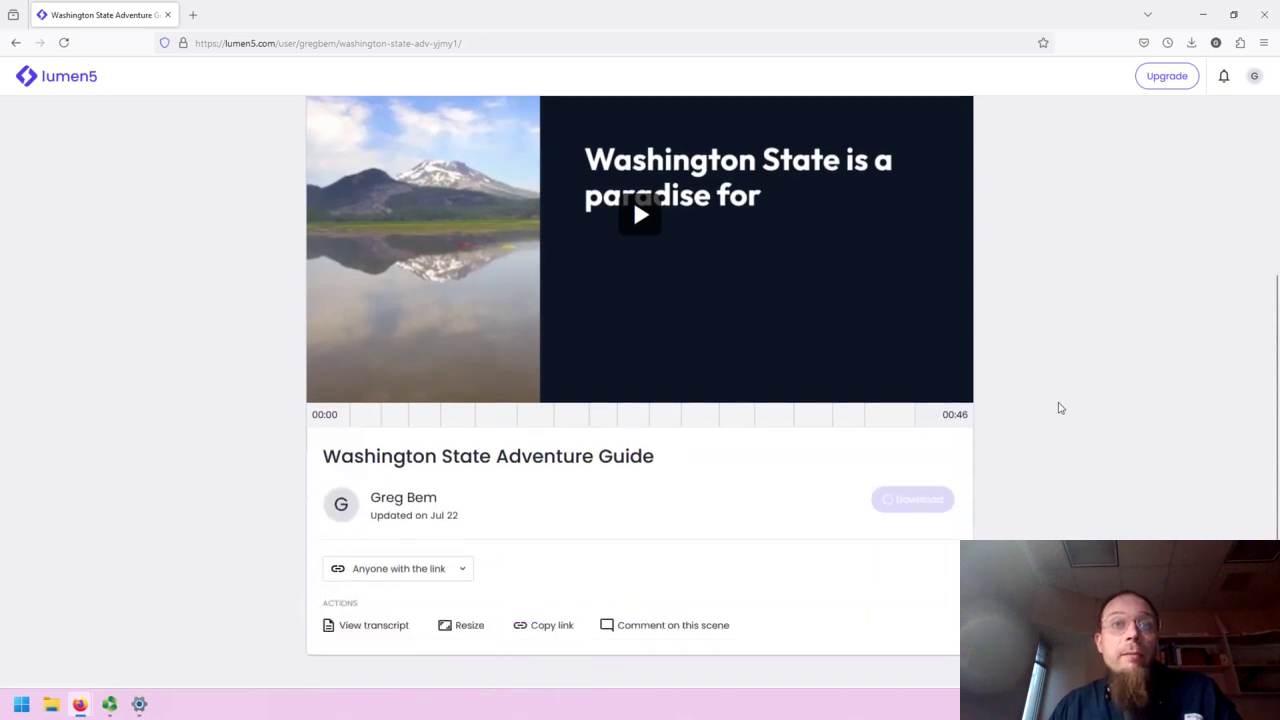